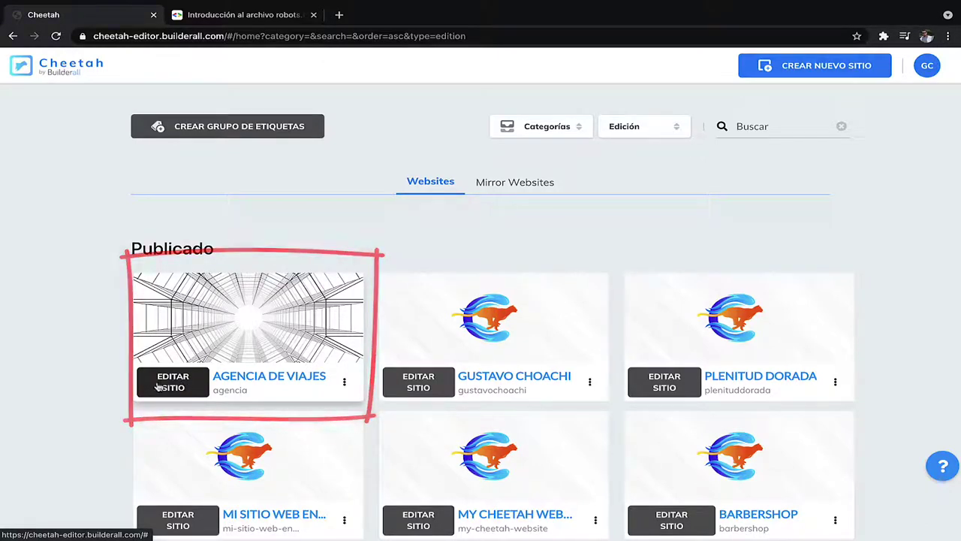
# Open the AGENCIA DE VIAJES site for editing and bring up its SEO settings.
pyautogui.click(169, 386)
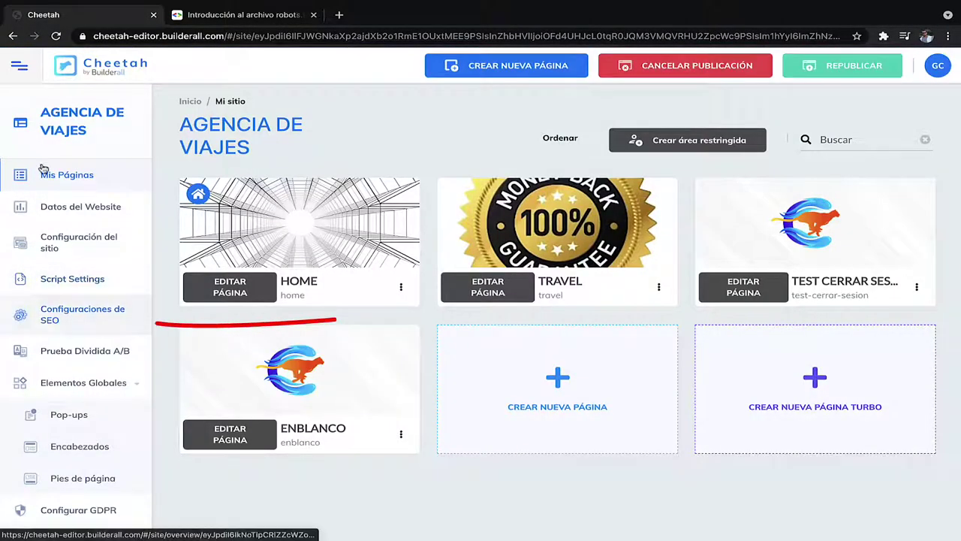
pyautogui.click(97, 319)
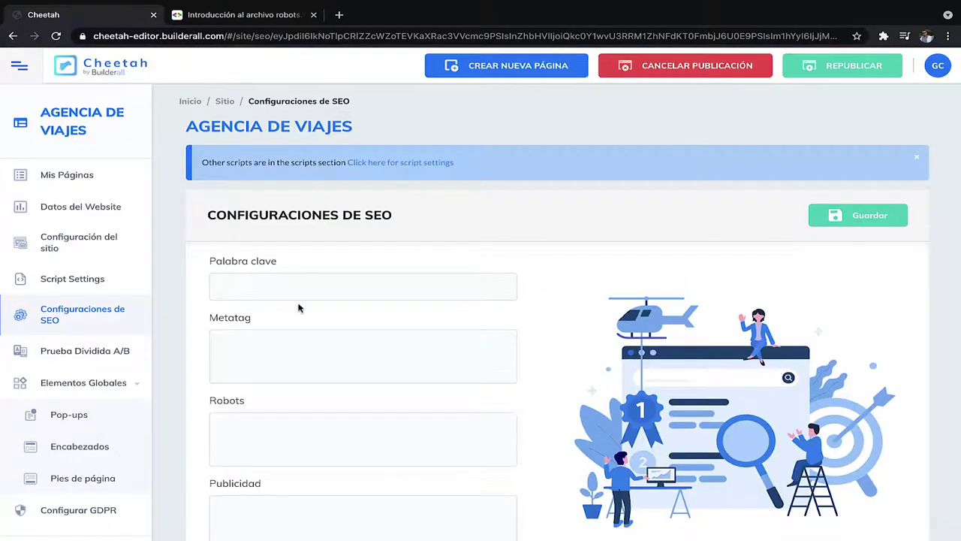
pyautogui.scroll(-2, 297, 413)
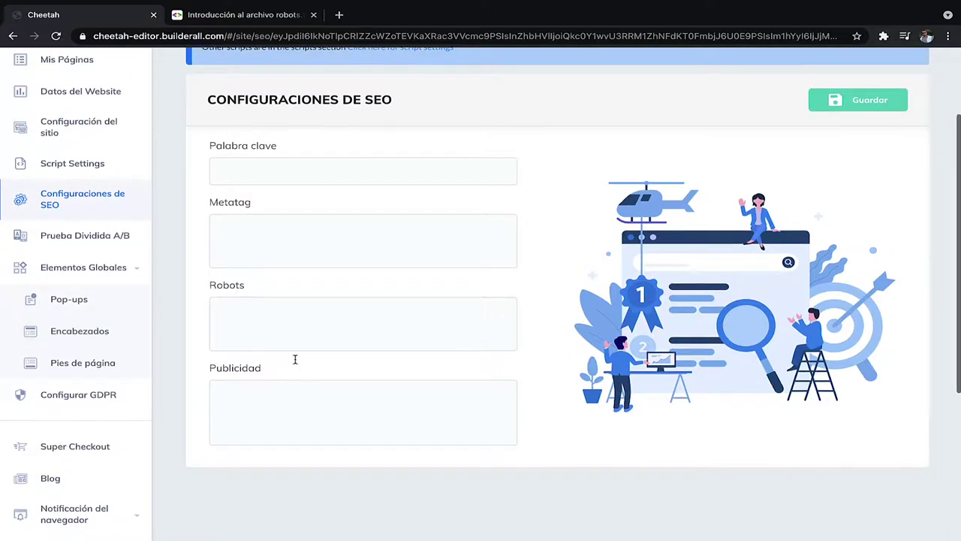
pyautogui.scroll(2, 293, 358)
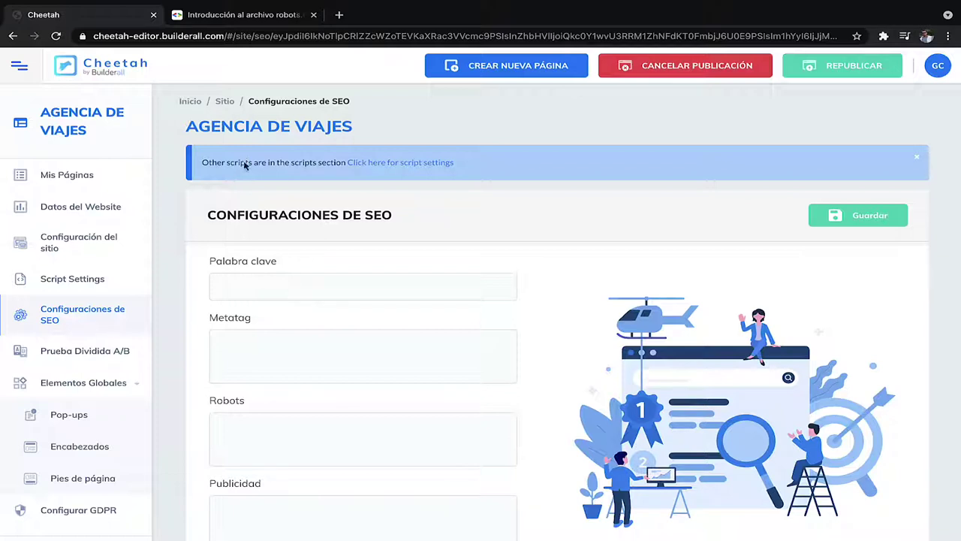
# Fill the site's keyword field with "agencia de viajes, agencia de viajes cali,".
pyautogui.click(319, 287)
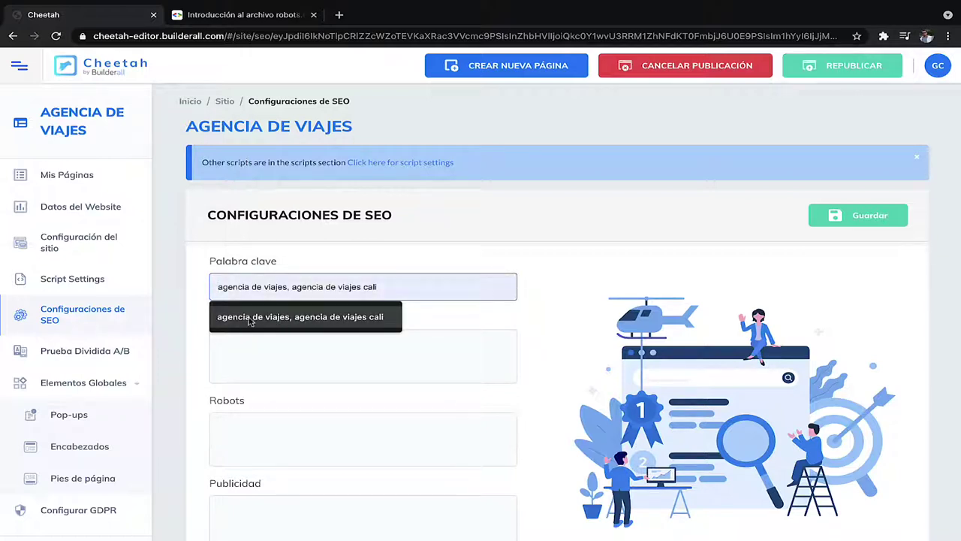
pyautogui.click(278, 318)
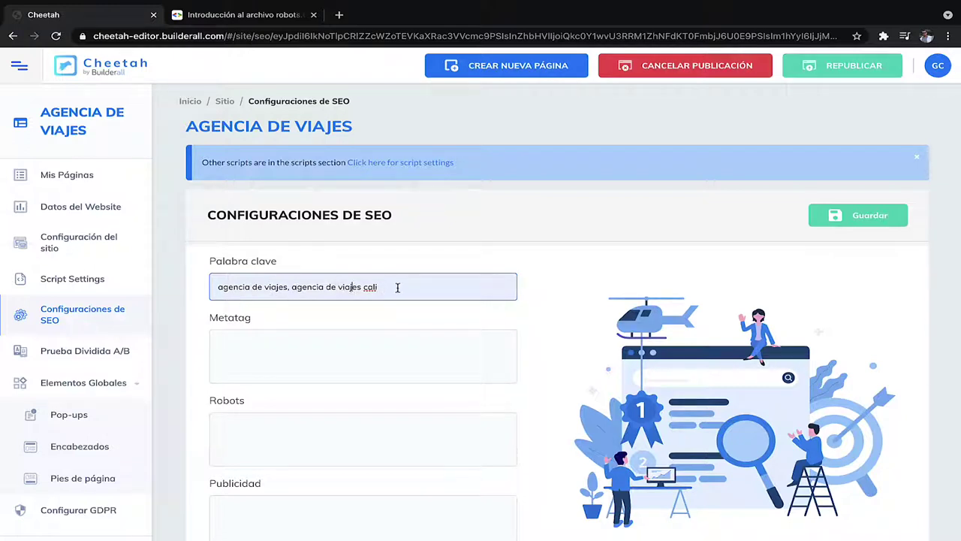
pyautogui.write(',')
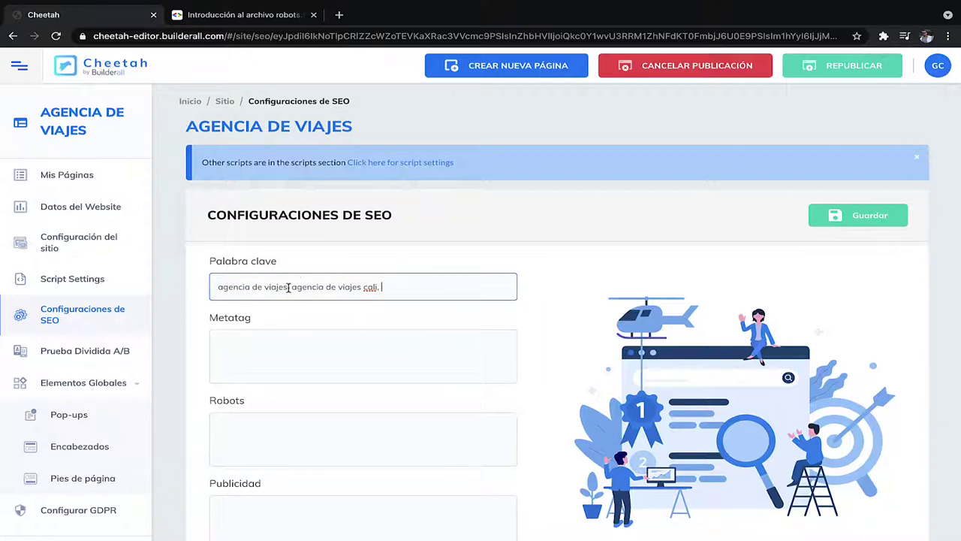
# Add "vuelos baratos" as the third keyword after "agencia de viajes cali,".
pyautogui.moveTo(288, 287); pyautogui.dragTo(215, 286)
pyautogui.click(207, 293)
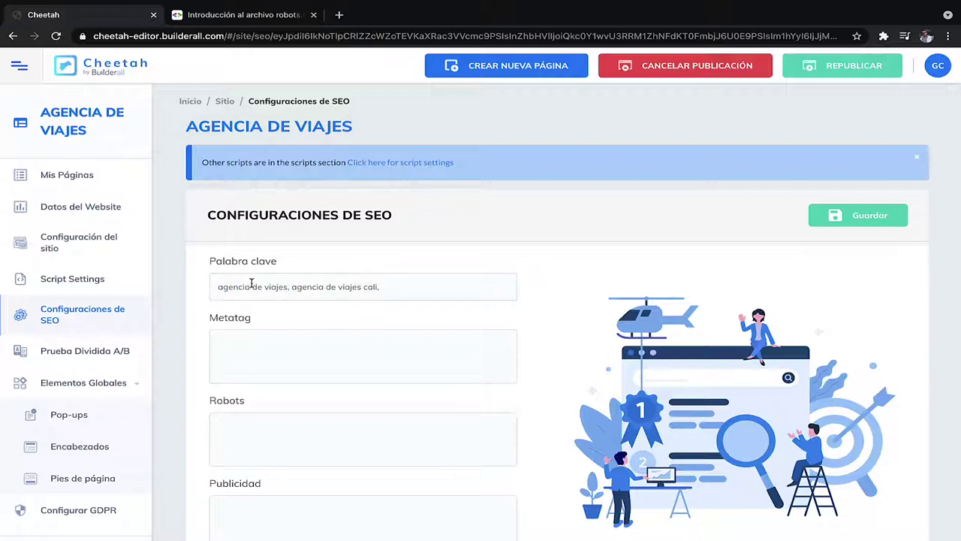
pyautogui.click(251, 285)
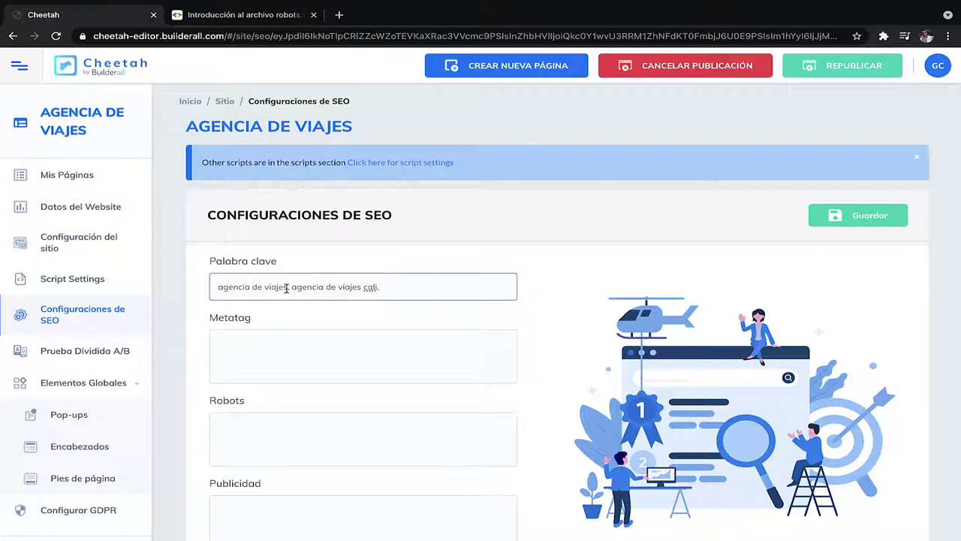
pyautogui.moveTo(289, 287); pyautogui.dragTo(209, 296)
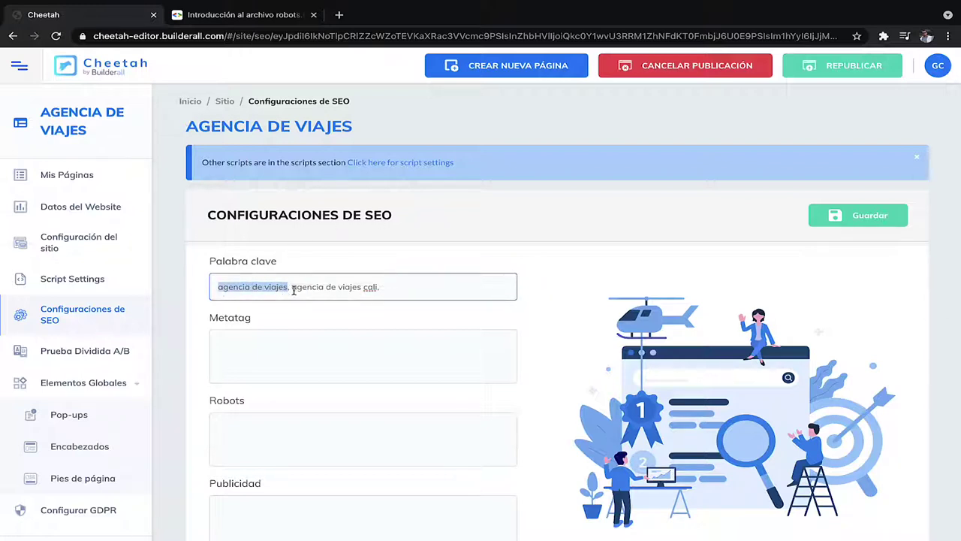
pyautogui.click(349, 287)
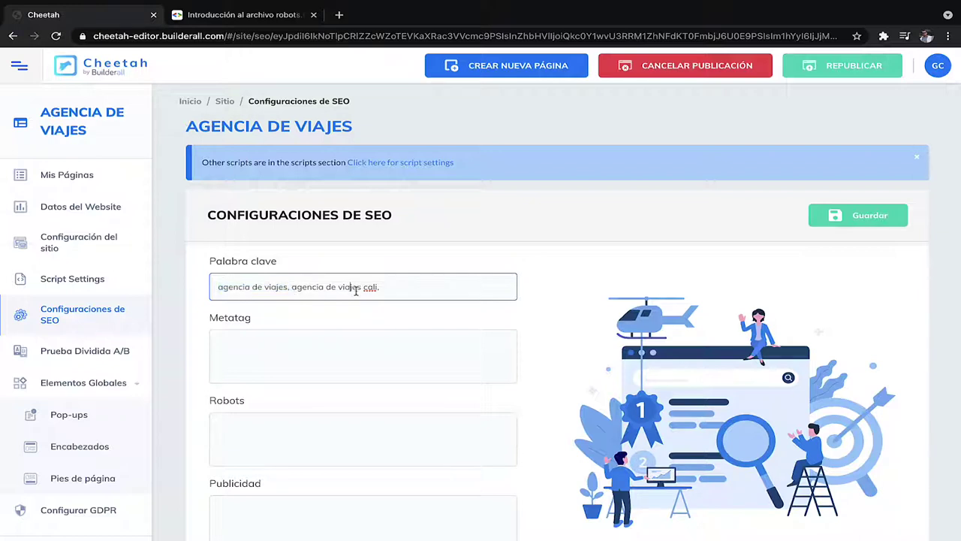
pyautogui.moveTo(379, 288); pyautogui.dragTo(287, 288)
pyautogui.click(359, 289)
pyautogui.doubleClick(369, 289)
pyautogui.click(394, 289)
pyautogui.write('vuelos baratos')
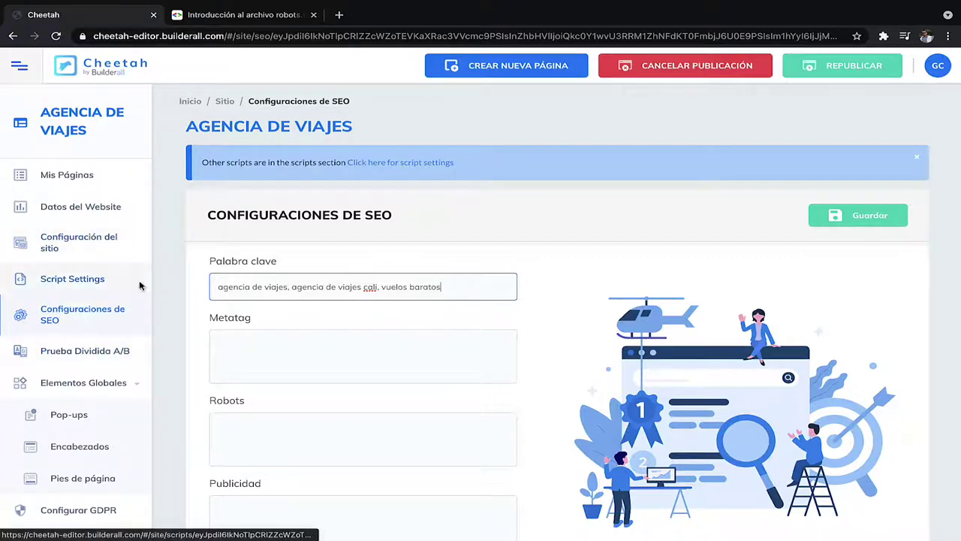
# Paste the copied head code with title, description and robots tags into the Metatag field.
pyautogui.click(289, 354)
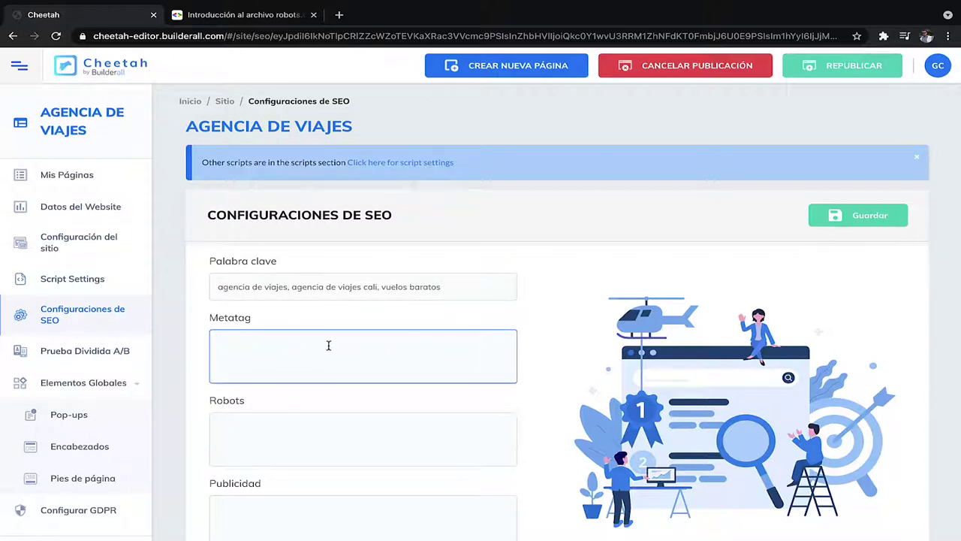
pyautogui.click(255, 447)
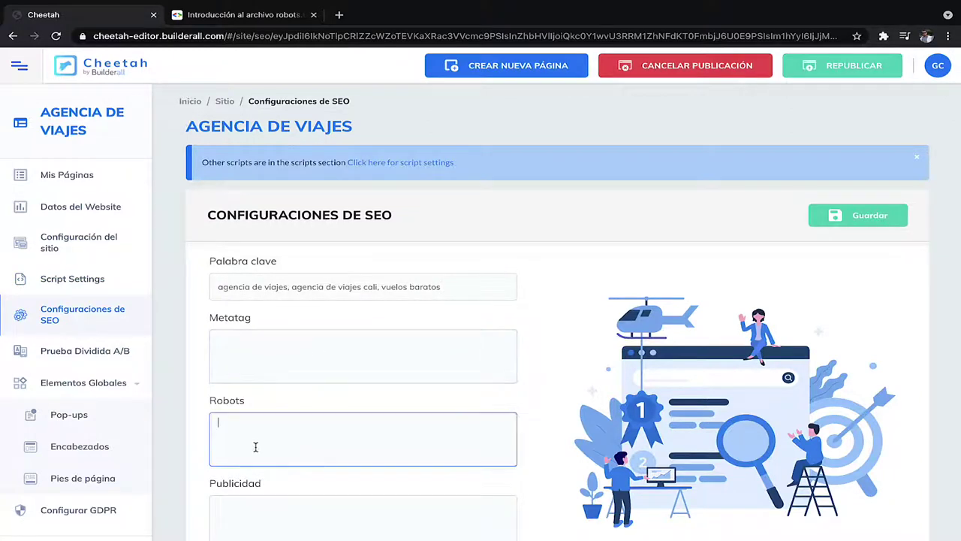
pyautogui.click(282, 358)
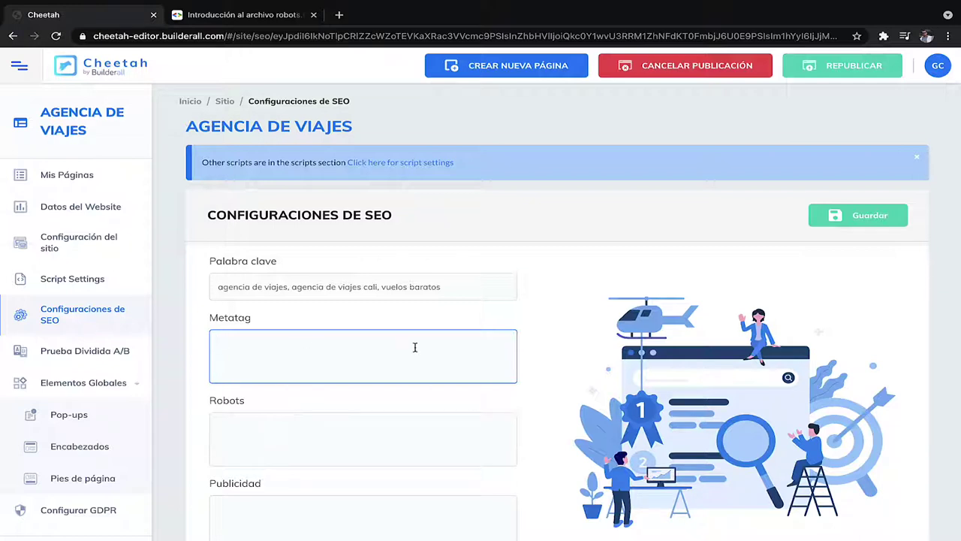
pyautogui.hotkey('ctrl', 'v')
pyautogui.scroll(3, 333, 348)
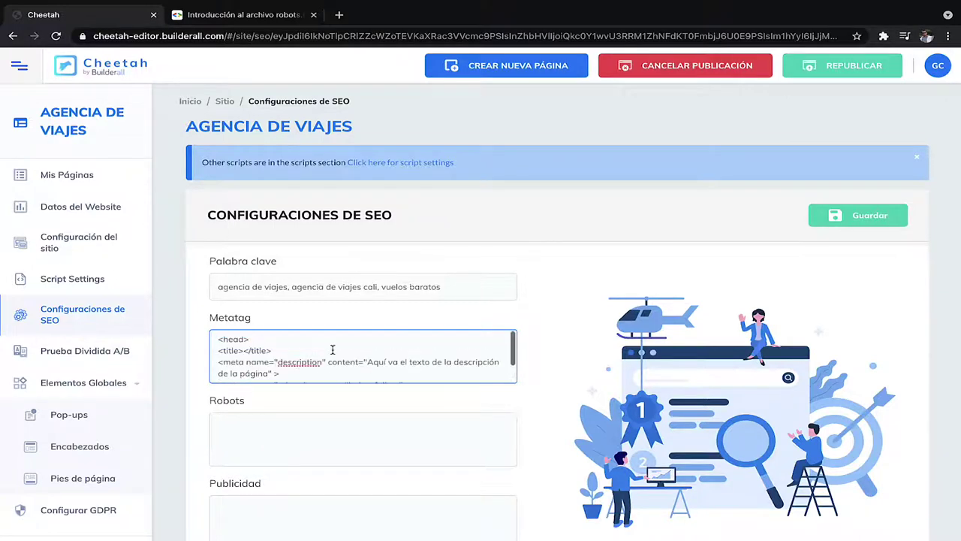
# Examine the head, title, description and robots tags in the pasted Metatag code.
pyautogui.click(257, 339)
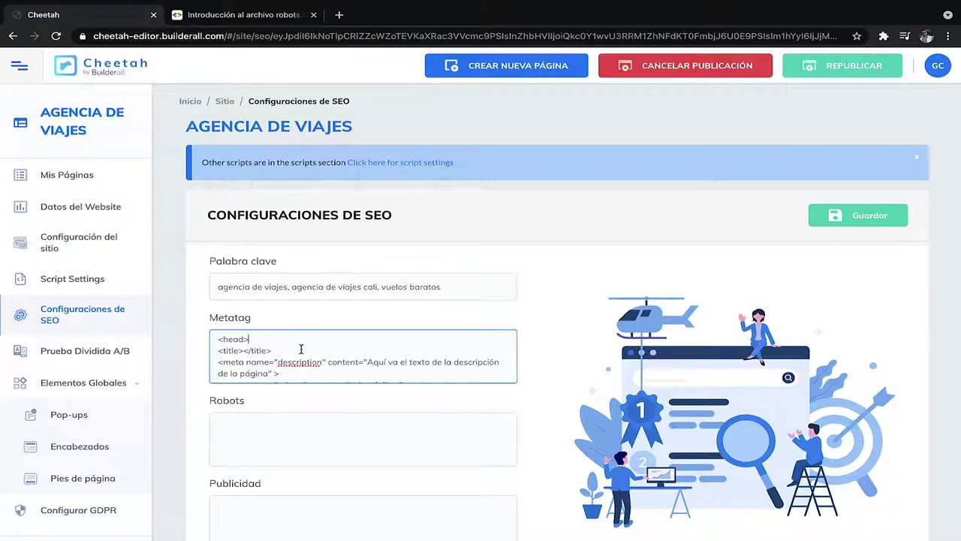
pyautogui.click(243, 350)
pyautogui.click(256, 341)
pyautogui.moveTo(250, 340); pyautogui.dragTo(208, 344)
pyautogui.click(261, 351)
pyautogui.scroll(-1, 305, 362)
pyautogui.click(280, 350)
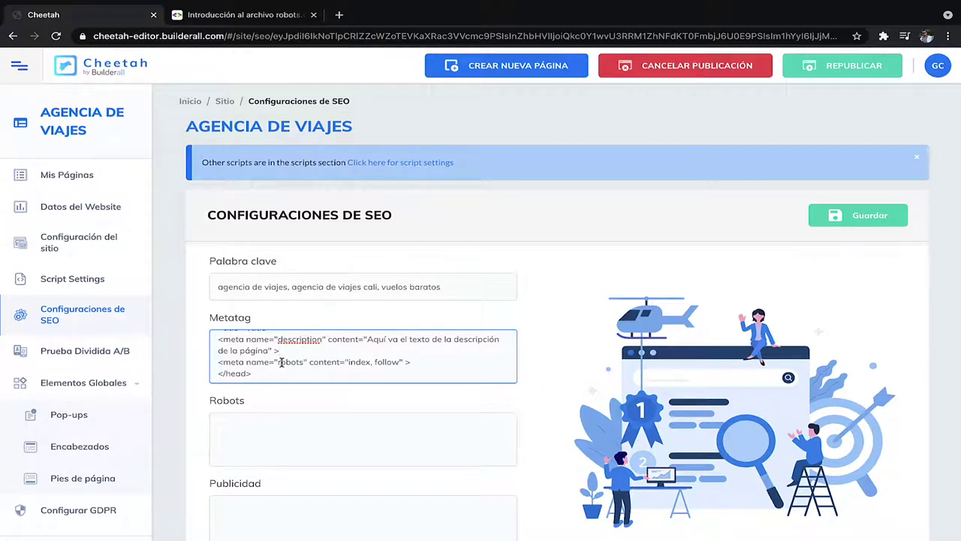
pyautogui.scroll(2, 336, 366)
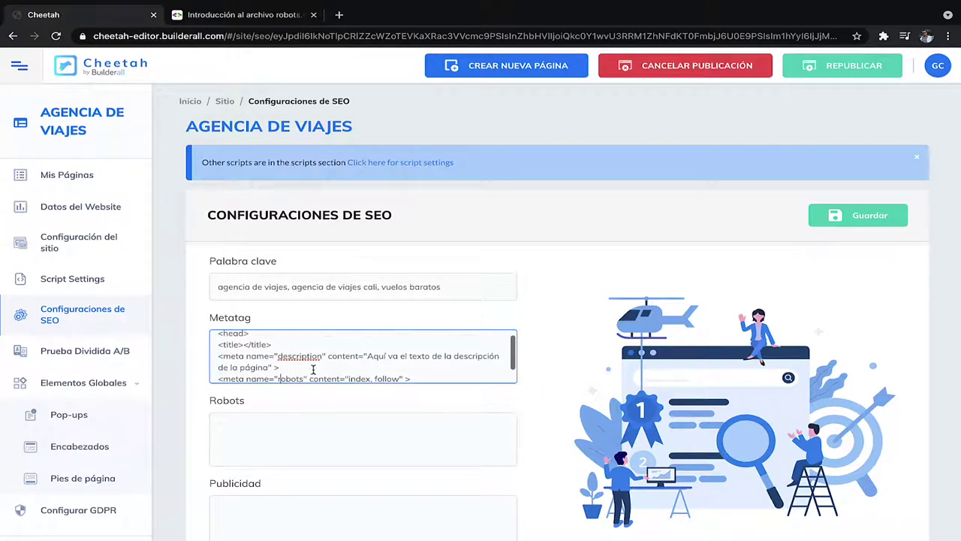
# Insert "Agencia de Viajes | Vuelos Baratos" between the title tags, with a space on each side.
pyautogui.click(242, 351)
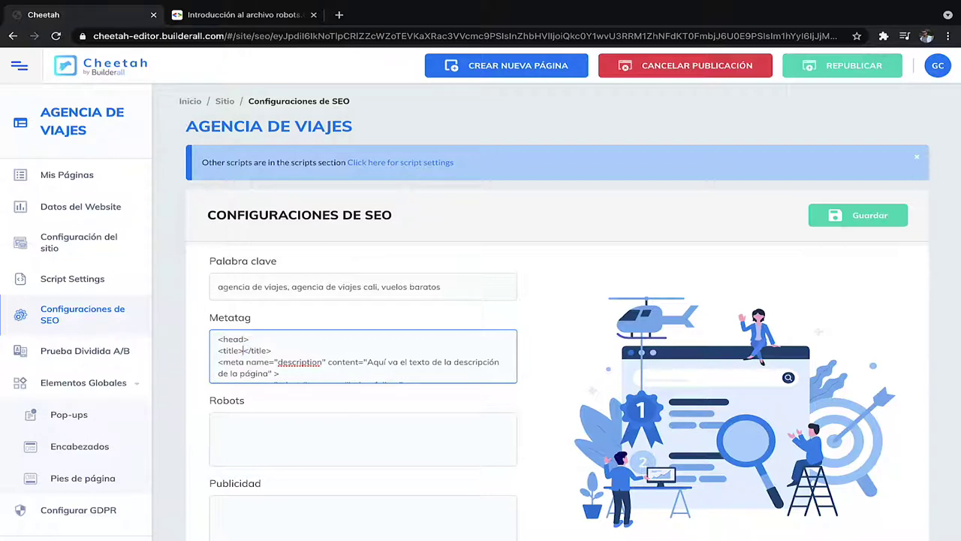
pyautogui.write('Agencia de Viajes')
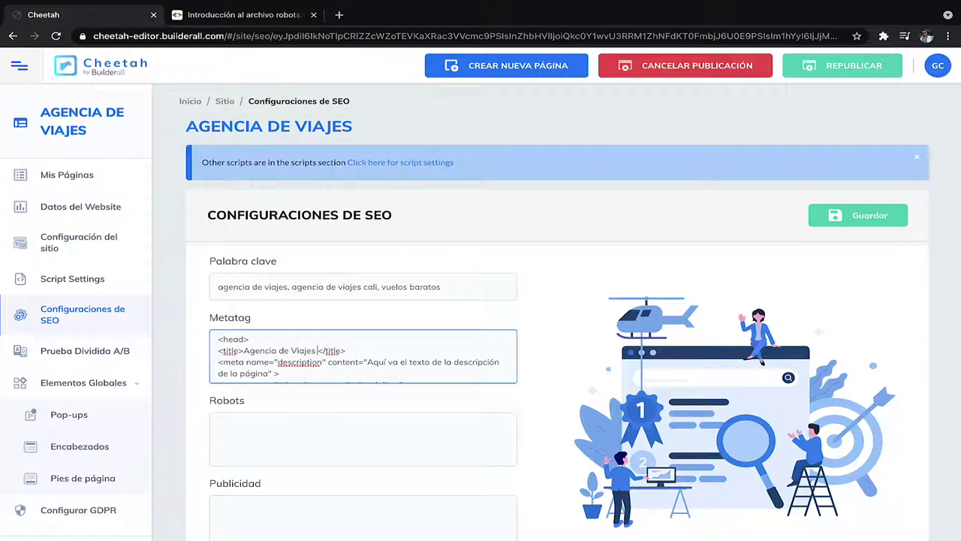
pyautogui.write(' | Vuelos Baratos')
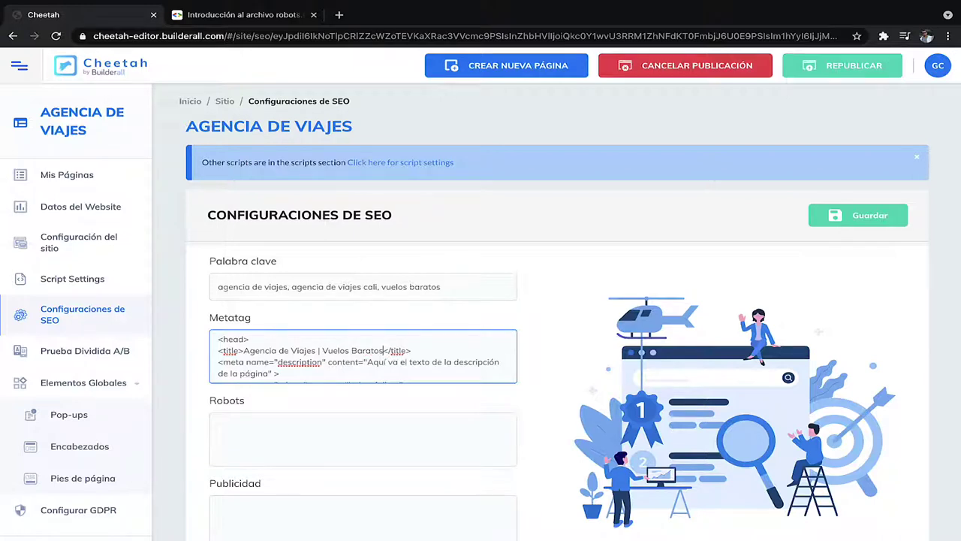
pyautogui.click(243, 350)
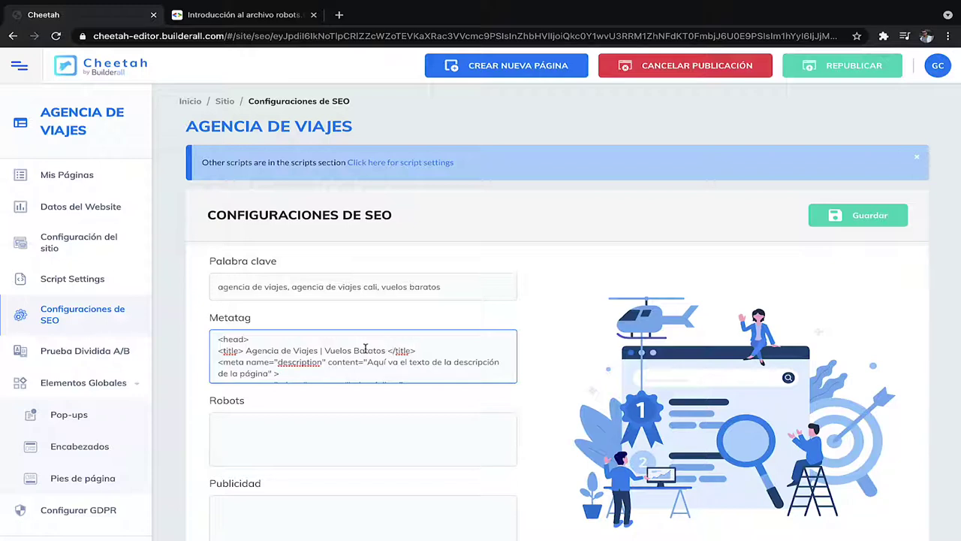
# Review the placeholder text of the description tag and the content values of the robots tag.
pyautogui.scroll(-1, 403, 351)
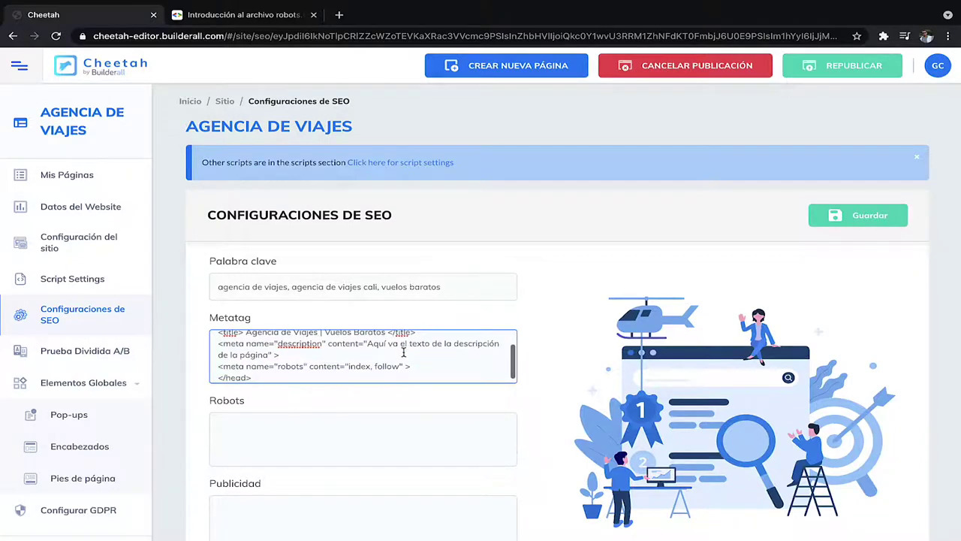
pyautogui.click(247, 354)
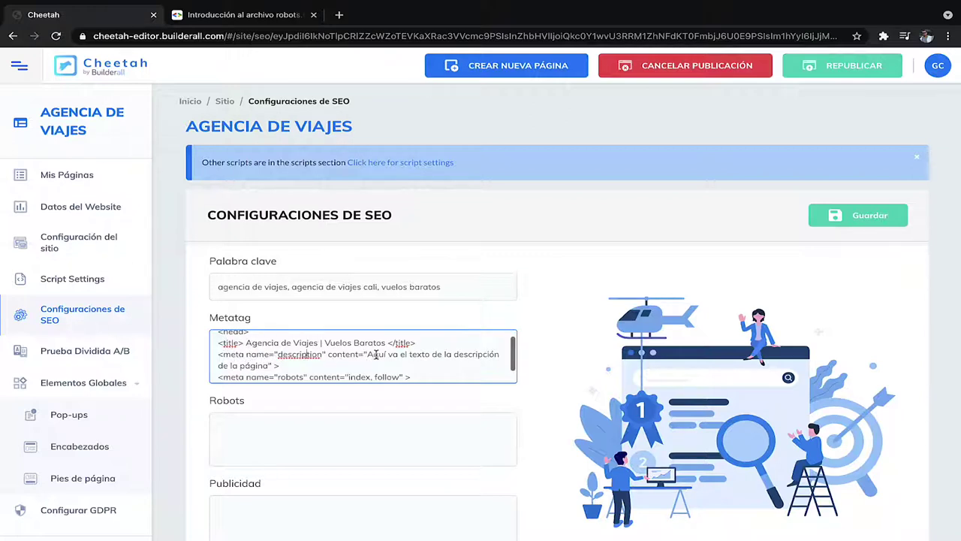
pyautogui.moveTo(366, 356); pyautogui.dragTo(268, 366)
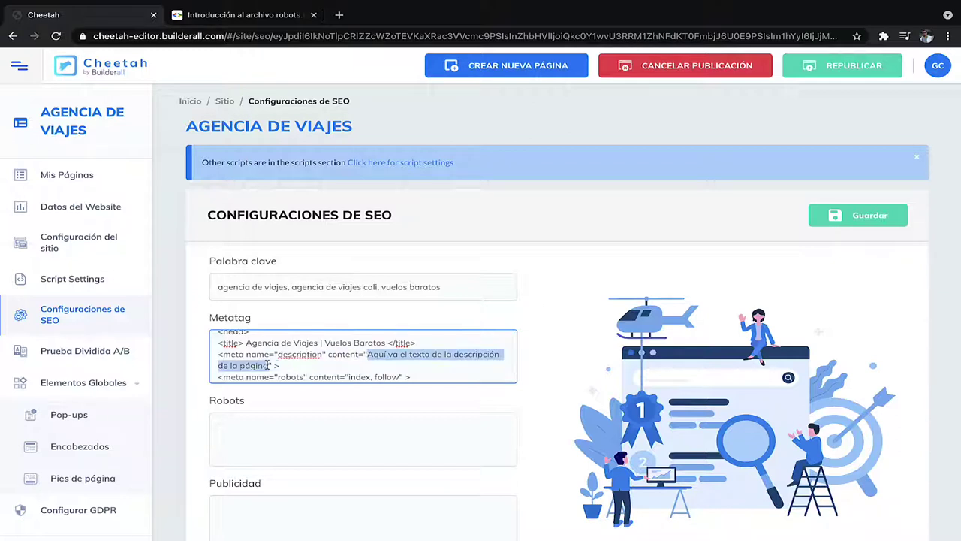
pyautogui.click(268, 365)
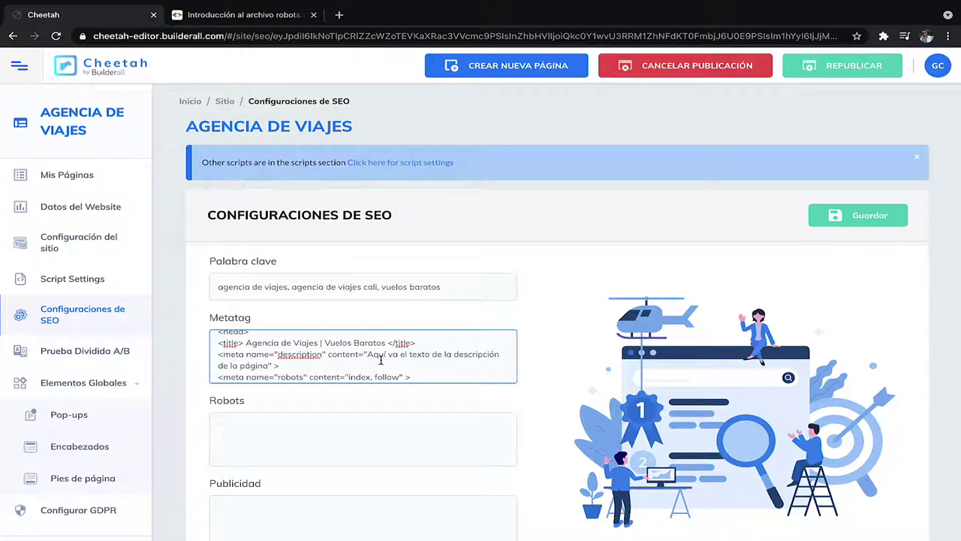
pyautogui.scroll(-1, 381, 360)
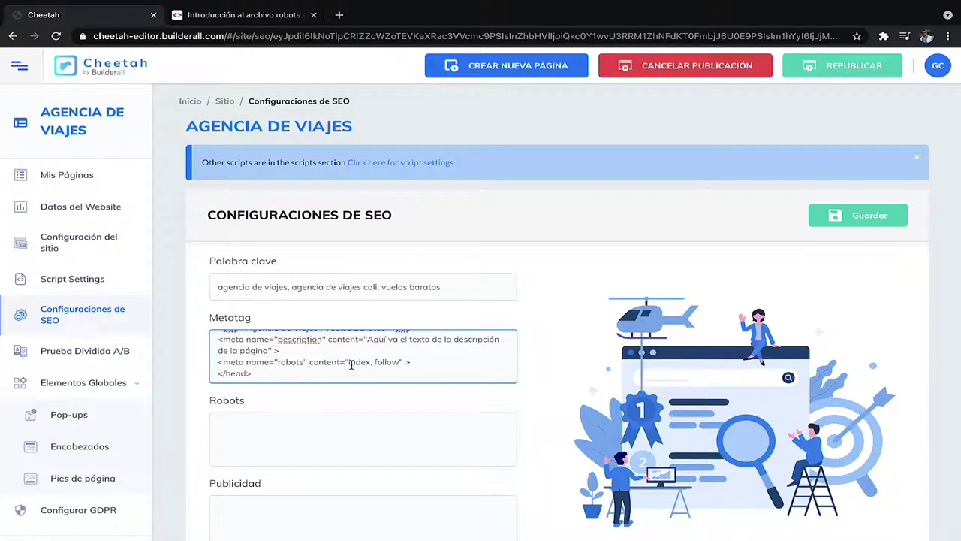
pyautogui.click(380, 361)
# Enter the directives "<noindex> <nofollow>" in the Robots field, each wrapped in angle brackets.
pyautogui.click(265, 433)
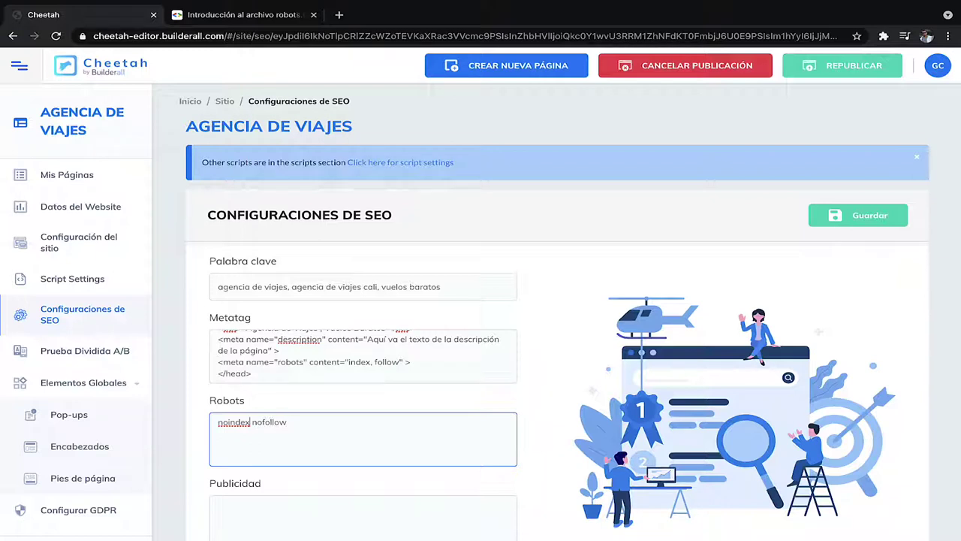
pyautogui.write('>')
pyautogui.click(218, 422)
pyautogui.write('<')
pyautogui.click(262, 423)
pyautogui.write('<')
pyautogui.write('>')
pyautogui.scroll(3, 356, 358)
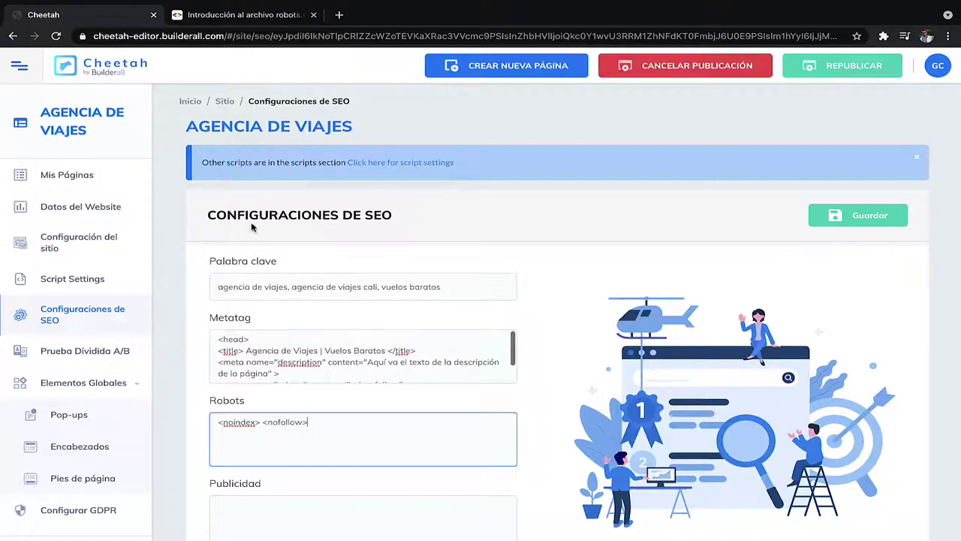
pyautogui.click(269, 128)
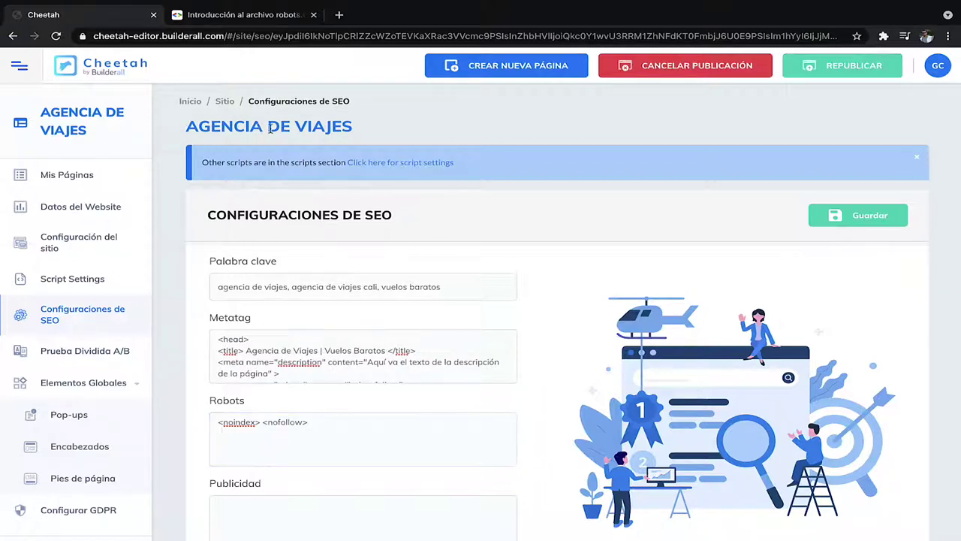
pyautogui.tripleClick(291, 129)
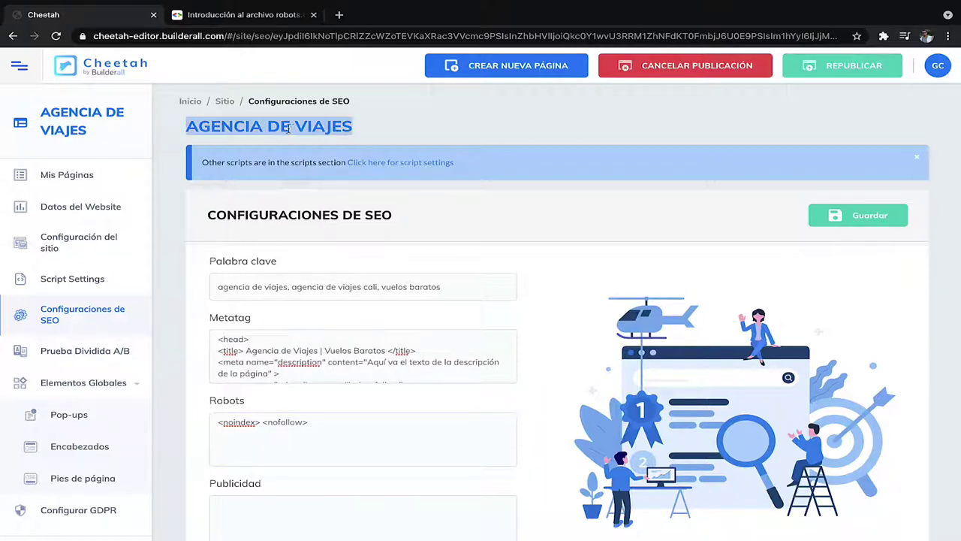
pyautogui.rightClick(330, 340)
pyautogui.click(308, 422)
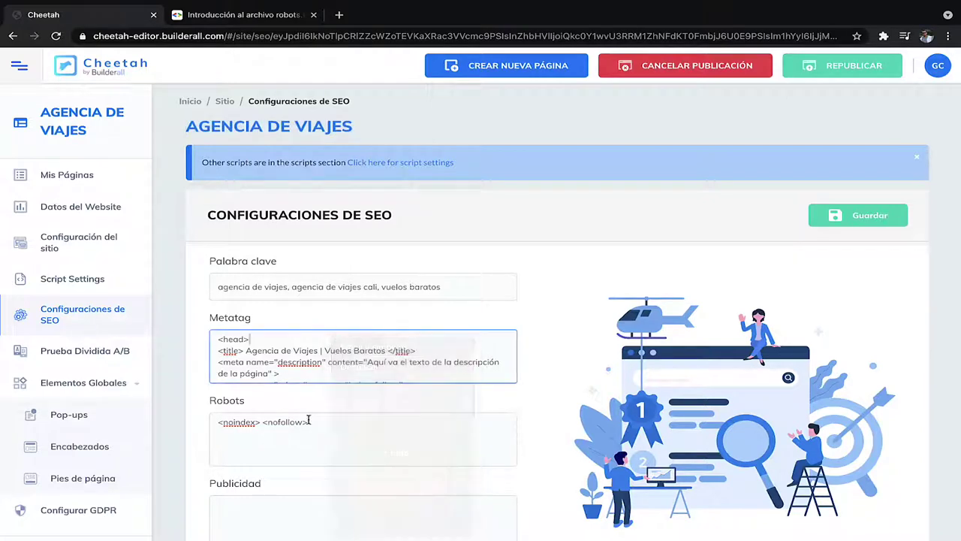
pyautogui.click(308, 422)
# Look at Google's documentation page introducing robots.txt files, and return to the site's SEO settings.
pyautogui.click(236, 15)
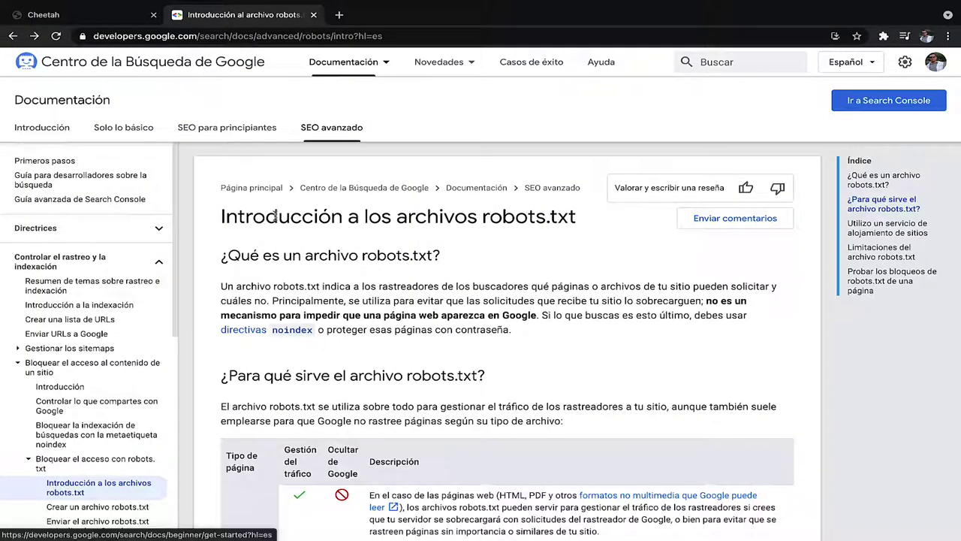
pyautogui.hotkey('ctrl', 'shift', 'Tab')
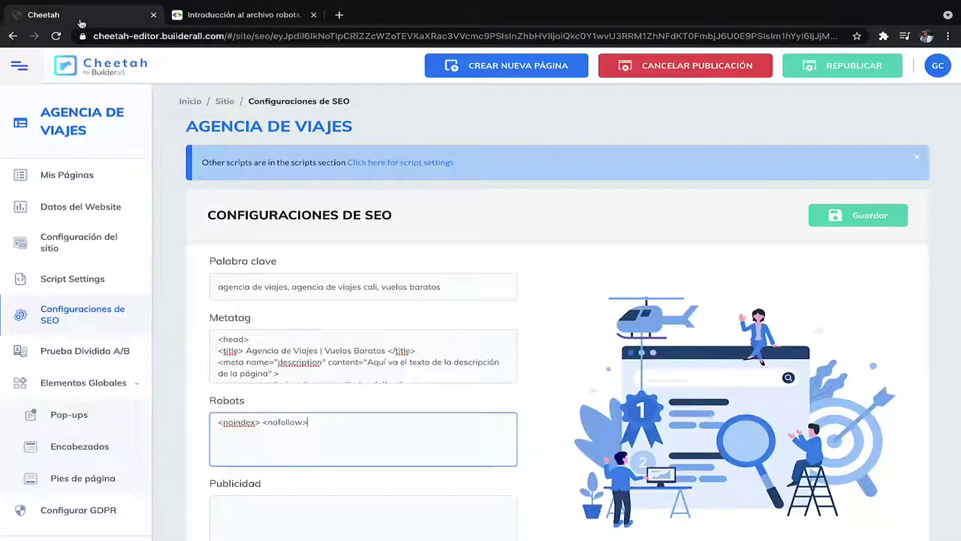
# Look at the "¿Qué es un archivo robots.txt?" heading in Google's documentation, and return to the directives in the site's Robots field.
pyautogui.click(248, 23)
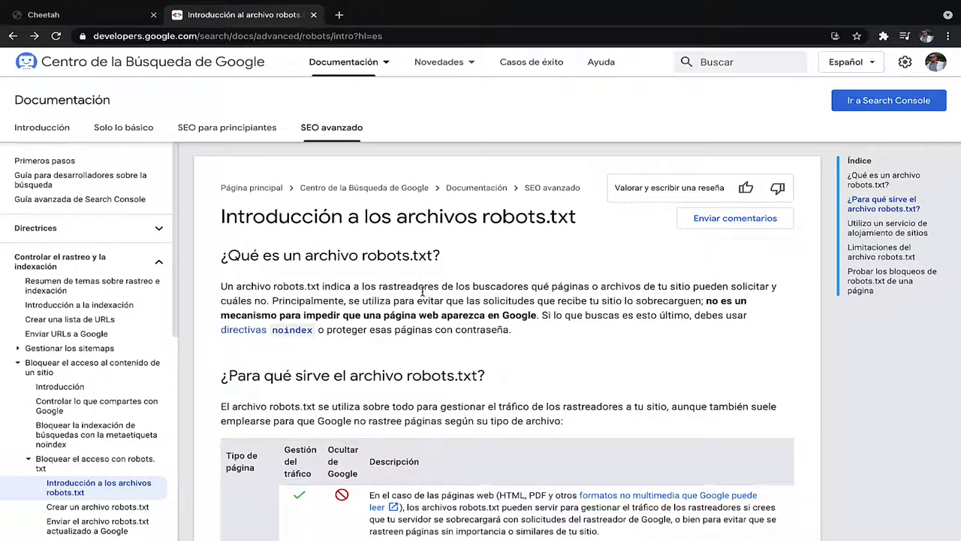
pyautogui.tripleClick(402, 255)
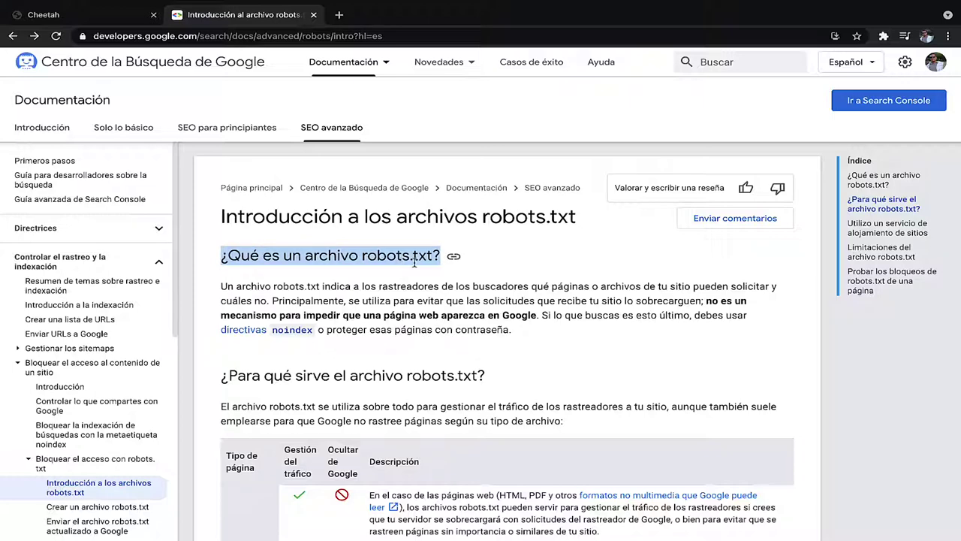
pyautogui.click(402, 256)
pyautogui.click(90, 15)
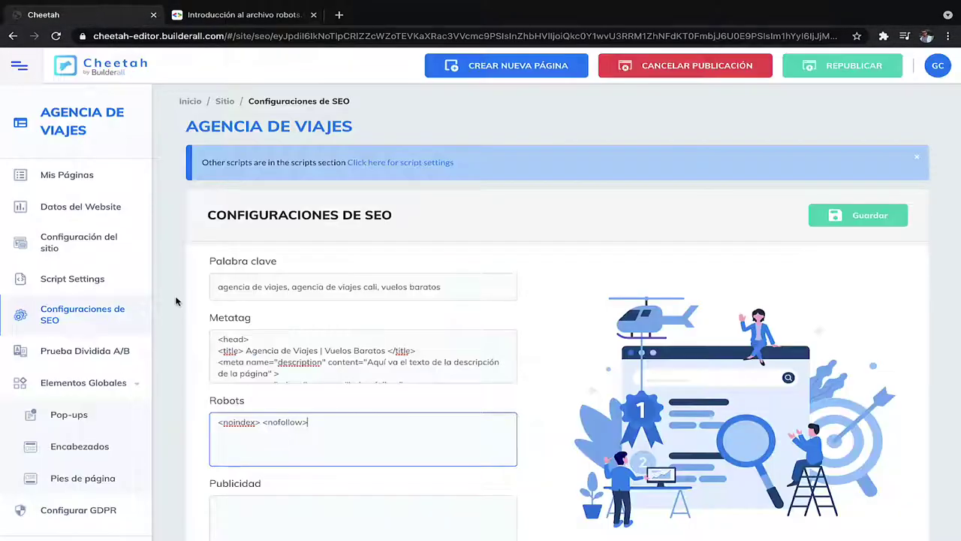
pyautogui.tripleClick(302, 434)
# Read through Google's robots.txt introduction, examining its table of page types, its web address and the opening explanation.
pyautogui.click(248, 15)
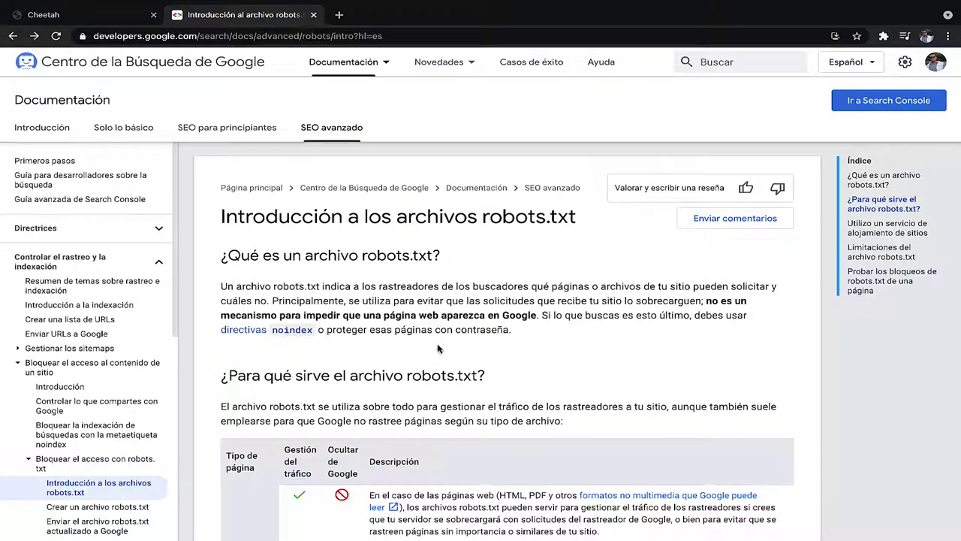
pyautogui.scroll(-2, 441, 358)
pyautogui.scroll(-2, 441, 358)
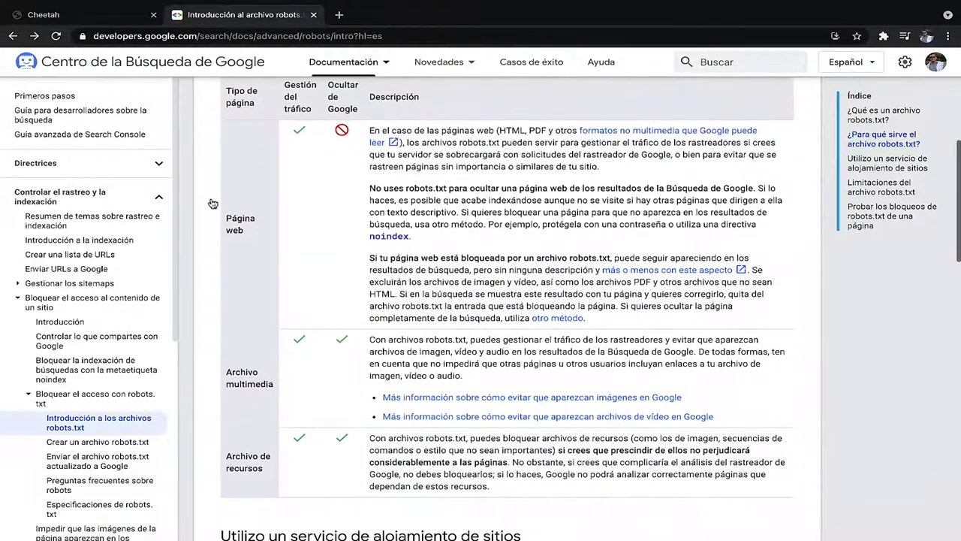
pyautogui.scroll(4, 180, 60)
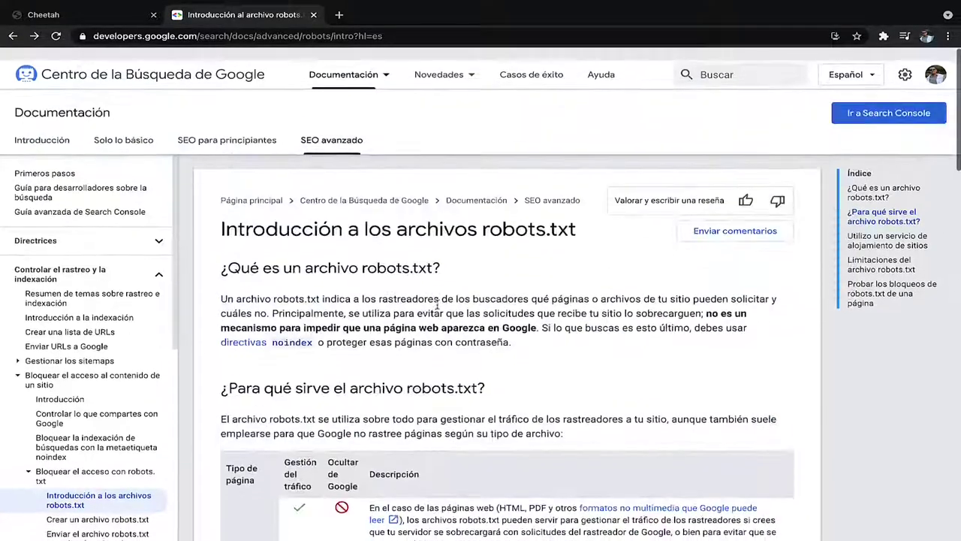
pyautogui.click(194, 35)
pyautogui.click(196, 35)
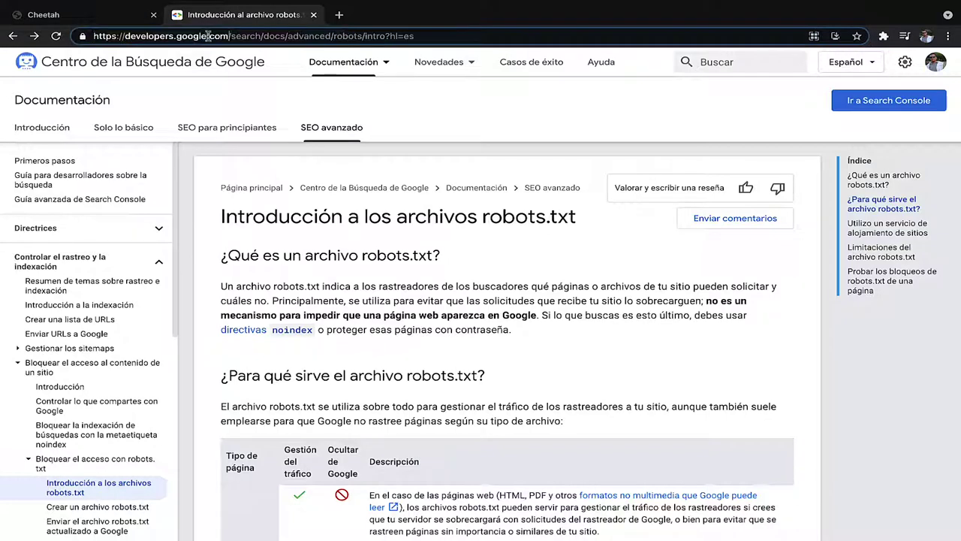
pyautogui.doubleClick(153, 36)
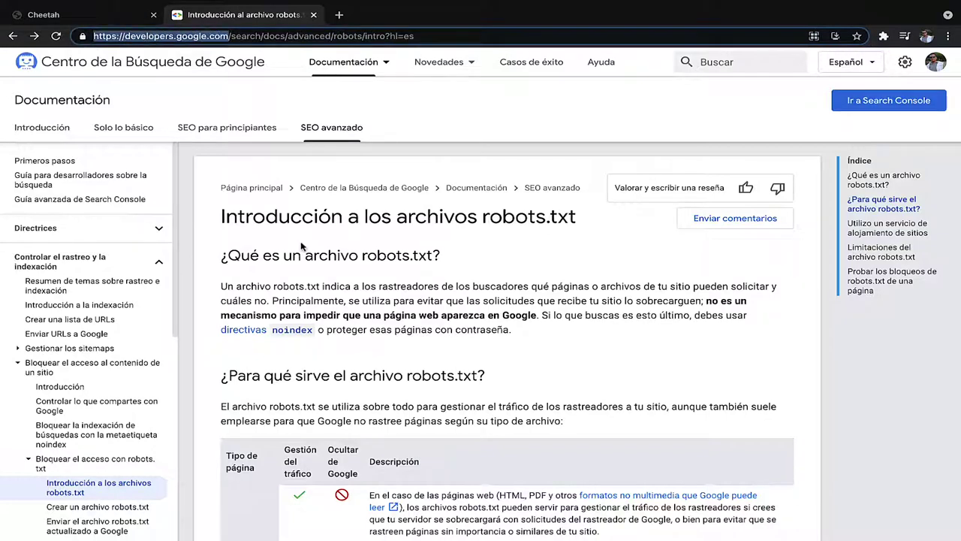
pyautogui.moveTo(368, 256); pyautogui.dragTo(440, 256)
pyautogui.click(457, 332)
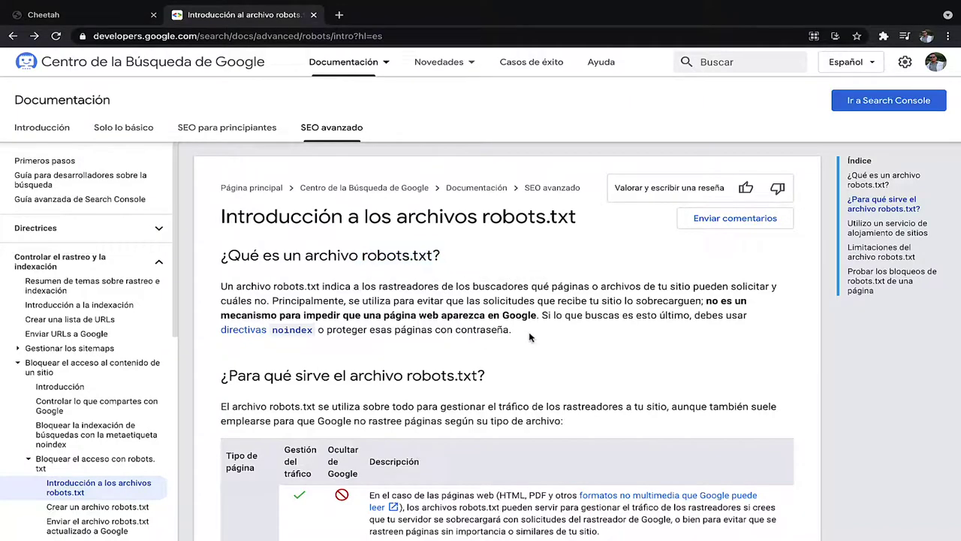
pyautogui.scroll(-1, 562, 304)
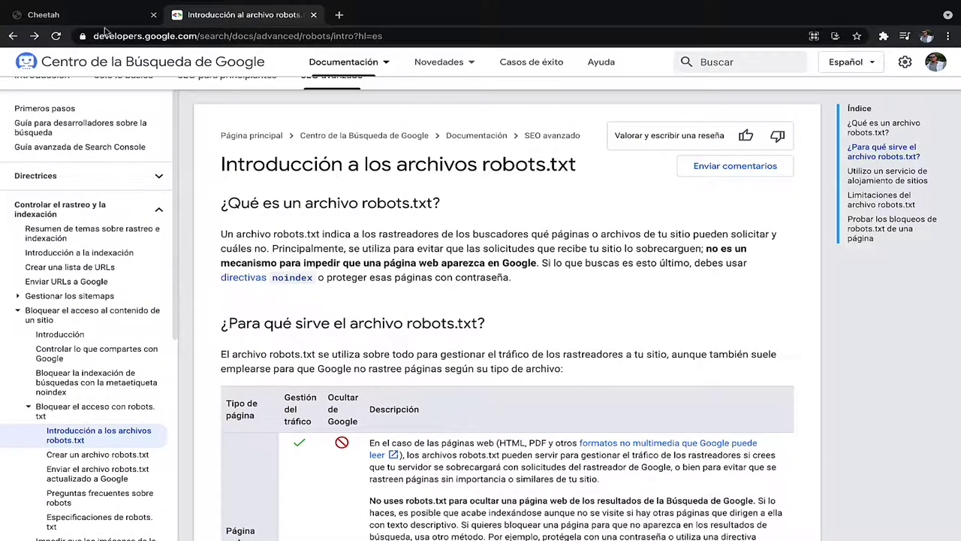
# Return to the site's SEO settings in Cheetah and save them with the noindex and nofollow directives in the Robots field.
pyautogui.click(82, 14)
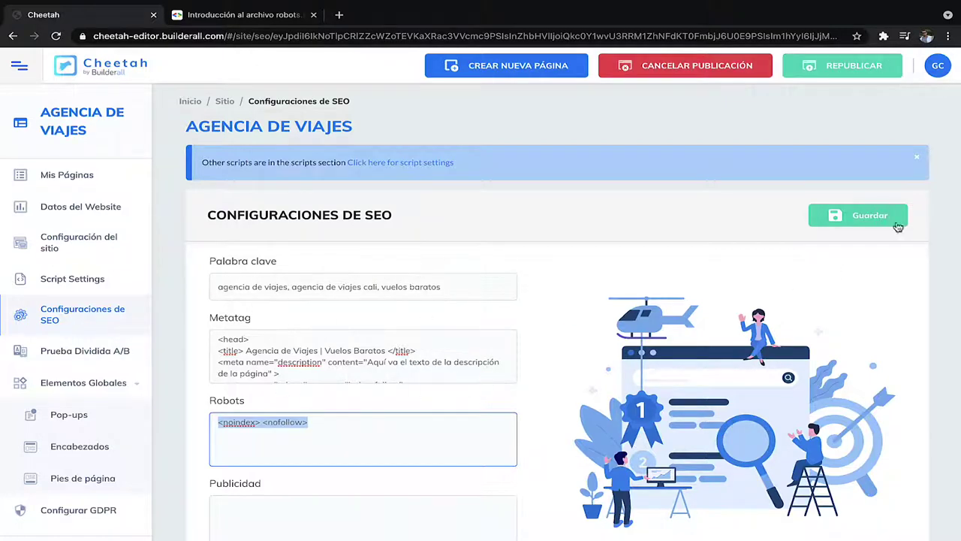
pyautogui.click(875, 214)
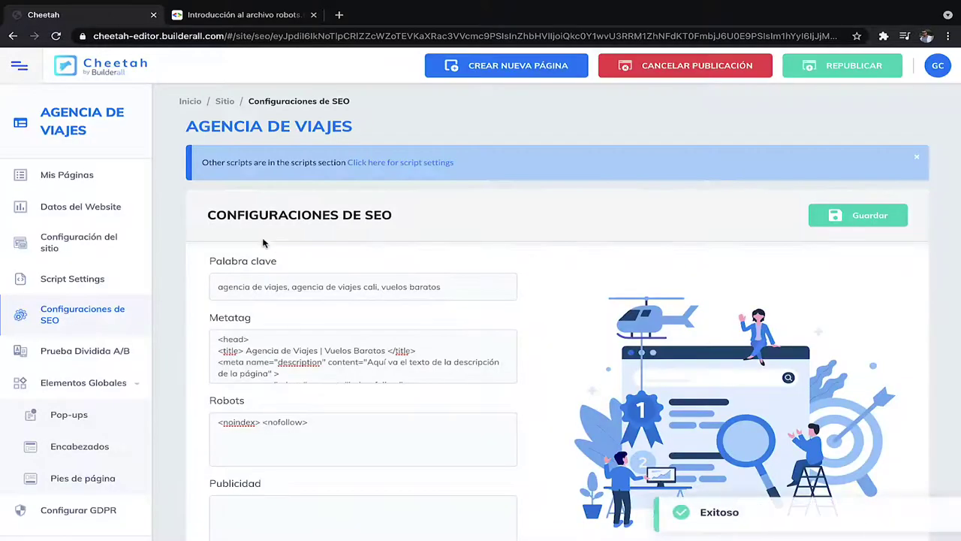
# Delete all directives from the Robots field and save the site's SEO settings.
pyautogui.moveTo(218, 422); pyautogui.dragTo(310, 422)
pyautogui.click(326, 421)
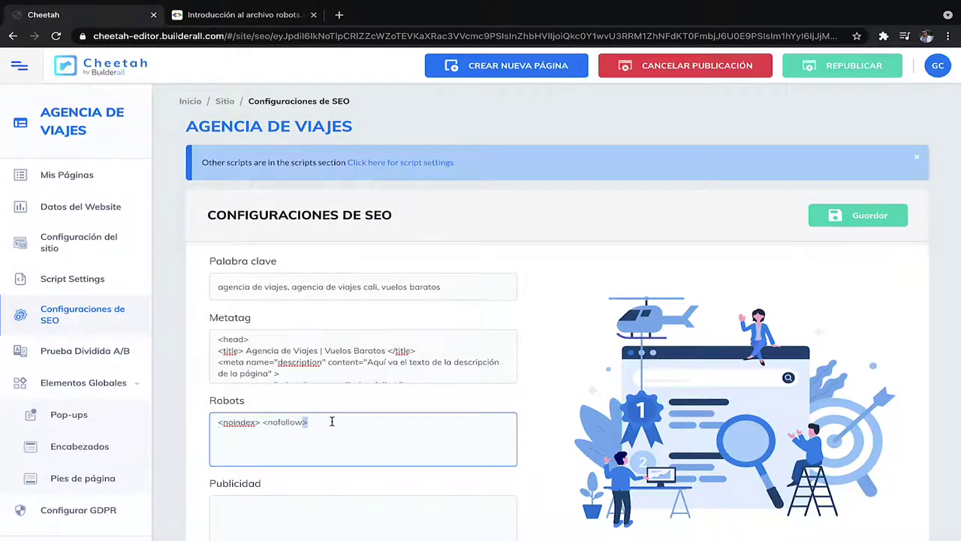
pyautogui.hotkey('ctrl', 'a')
pyautogui.press('BackSpace')
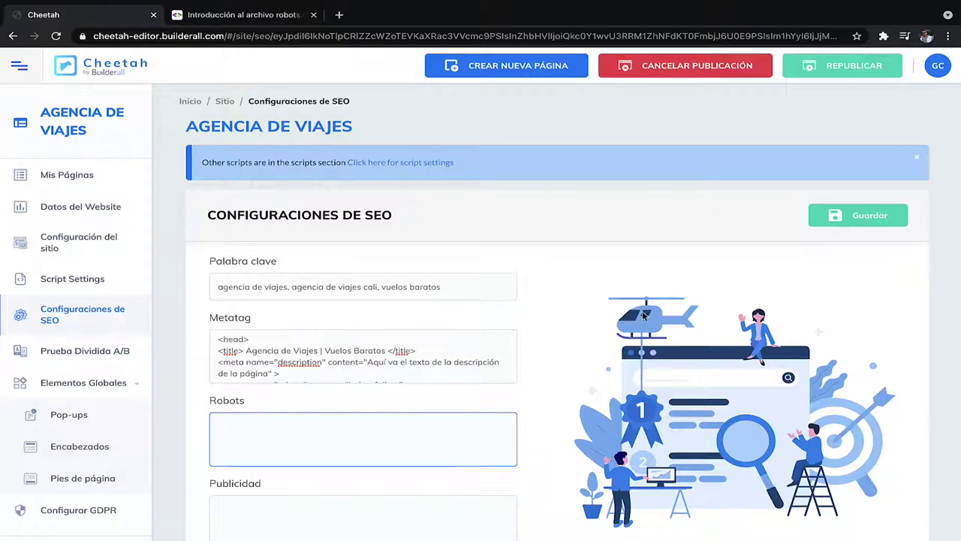
pyautogui.click(814, 223)
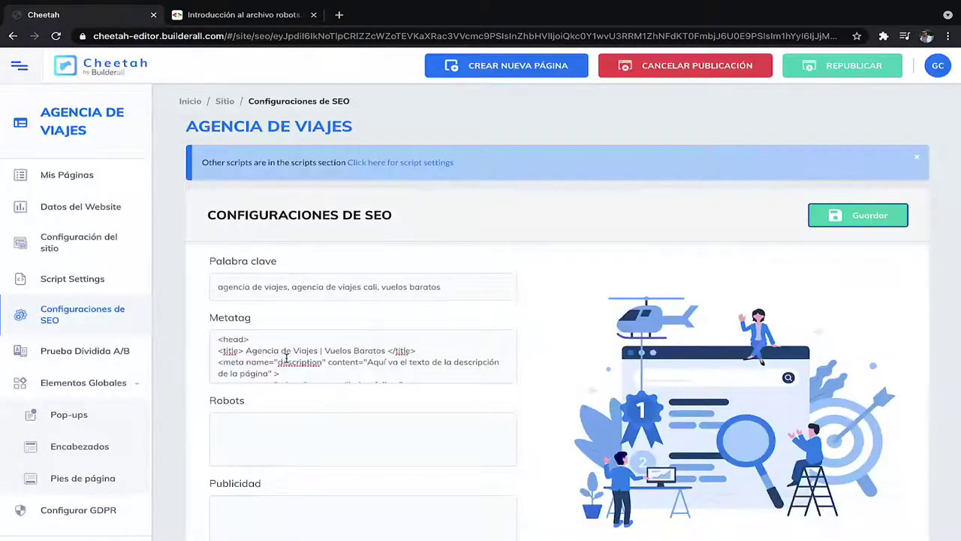
# Review the tags in the Metatag code and the terms in the Palabra clave field.
pyautogui.click(307, 371)
pyautogui.scroll(-1, 307, 370)
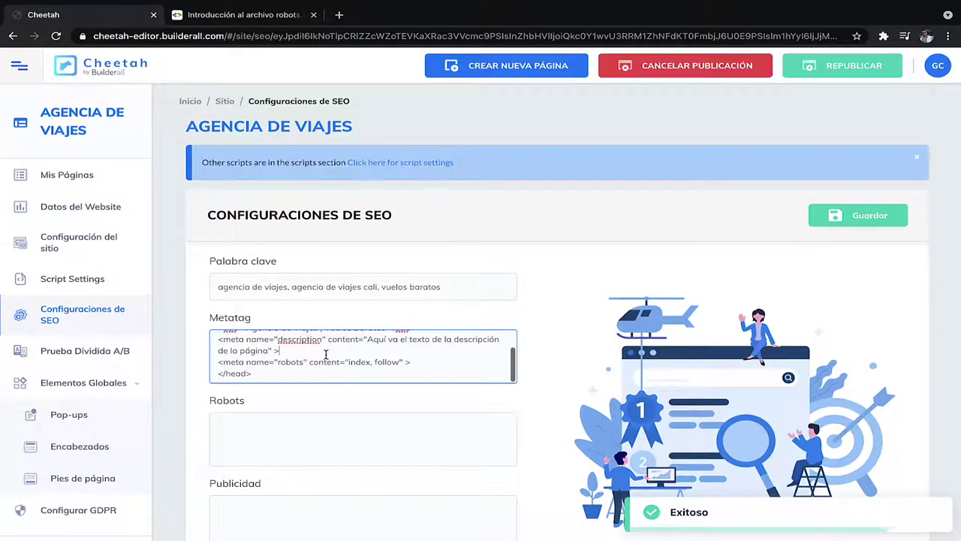
pyautogui.scroll(2, 306, 371)
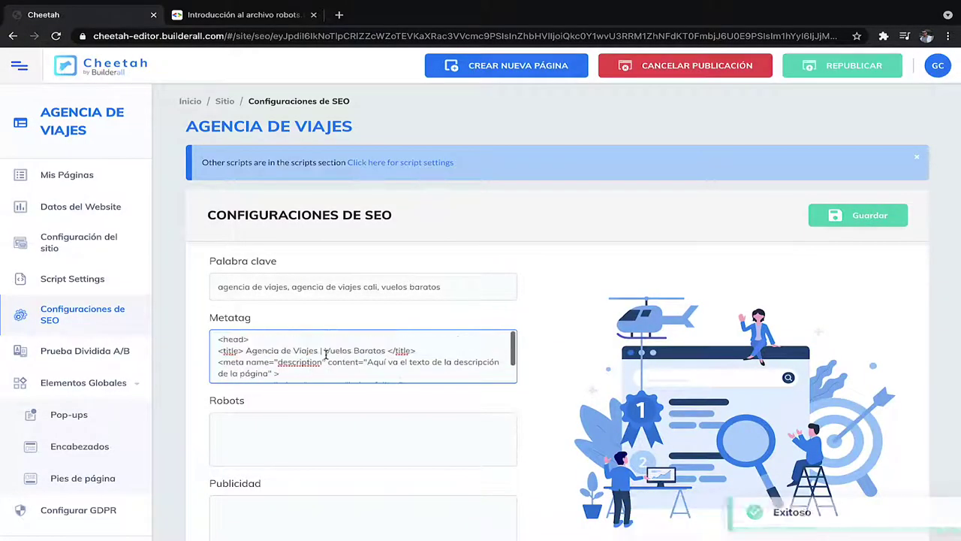
pyautogui.click(276, 286)
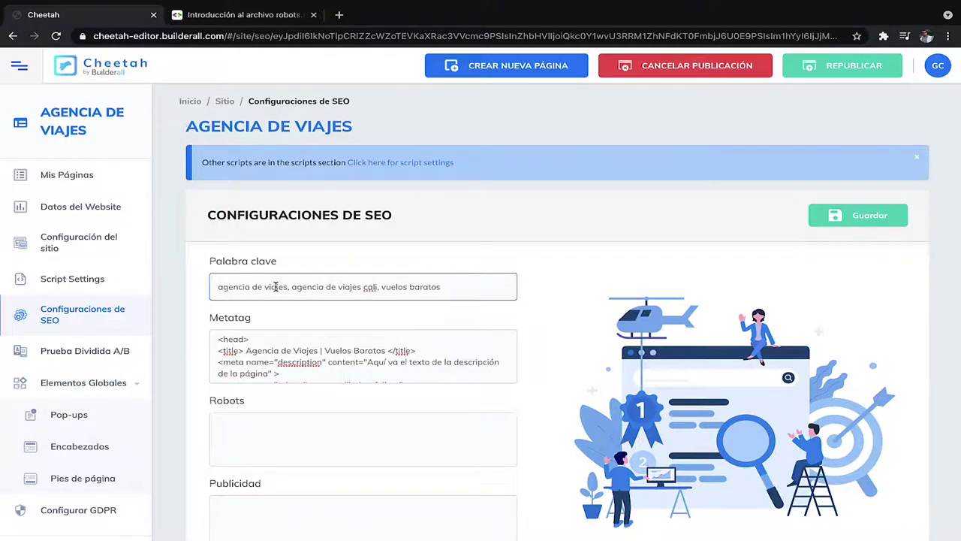
# Open the Home page's settings from the site's page list and examine its name, title and SEO description fields.
pyautogui.click(88, 180)
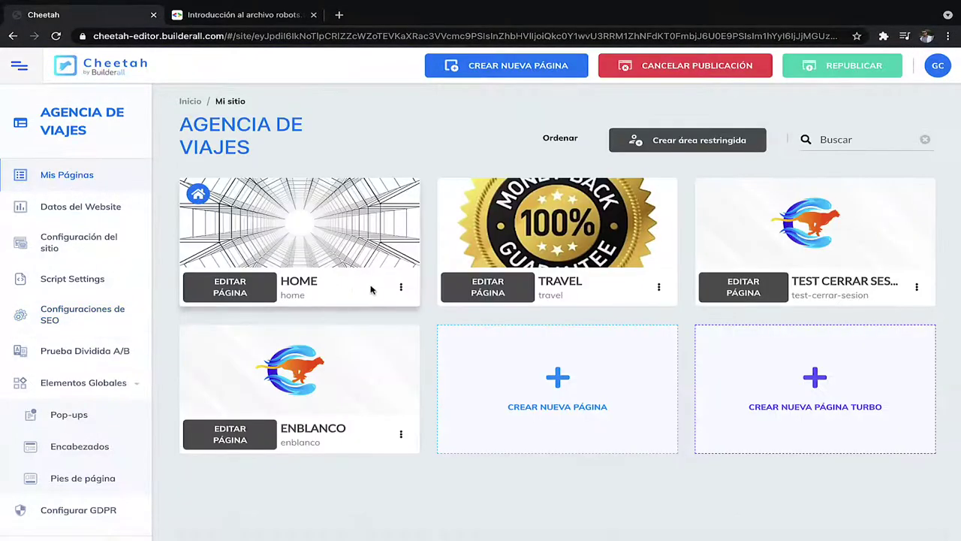
pyautogui.click(401, 289)
pyautogui.click(368, 324)
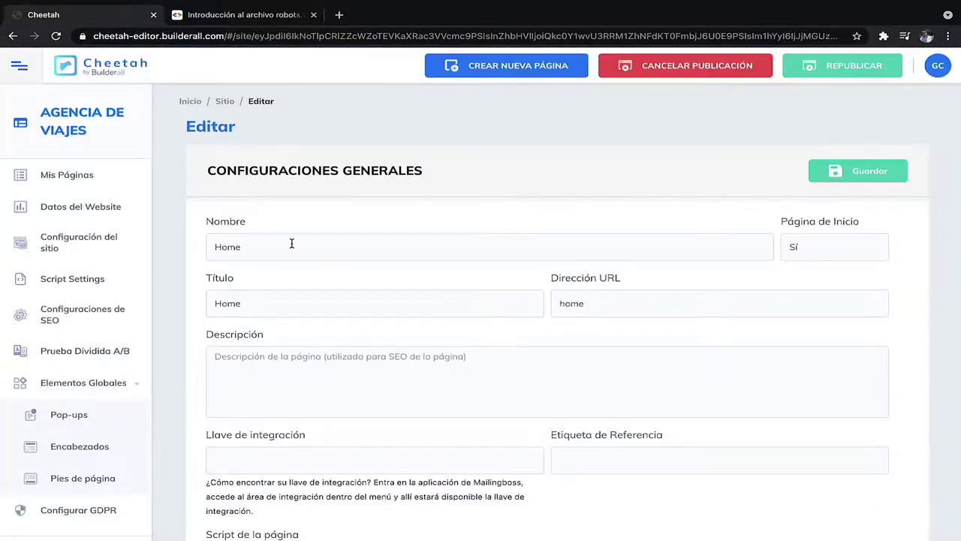
pyautogui.click(269, 251)
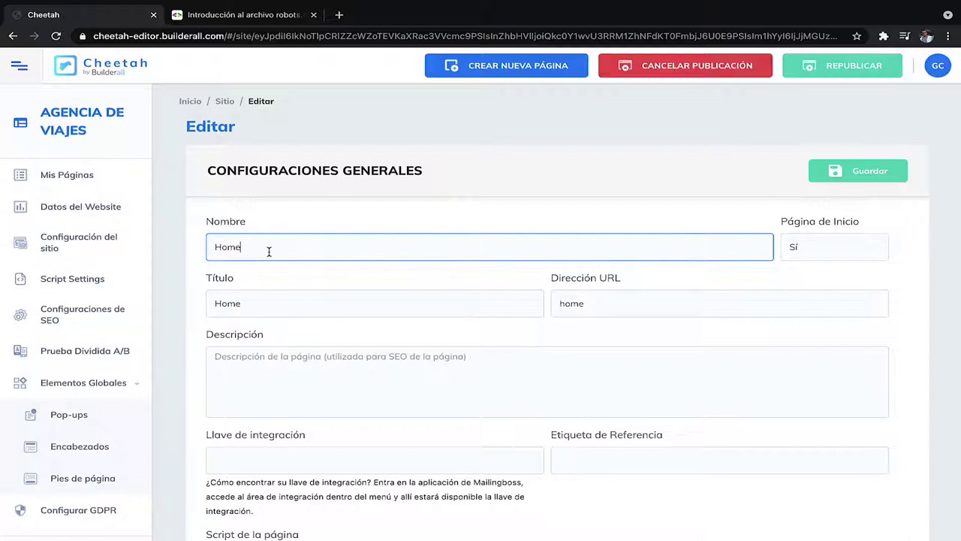
pyautogui.doubleClick(238, 301)
pyautogui.click(311, 302)
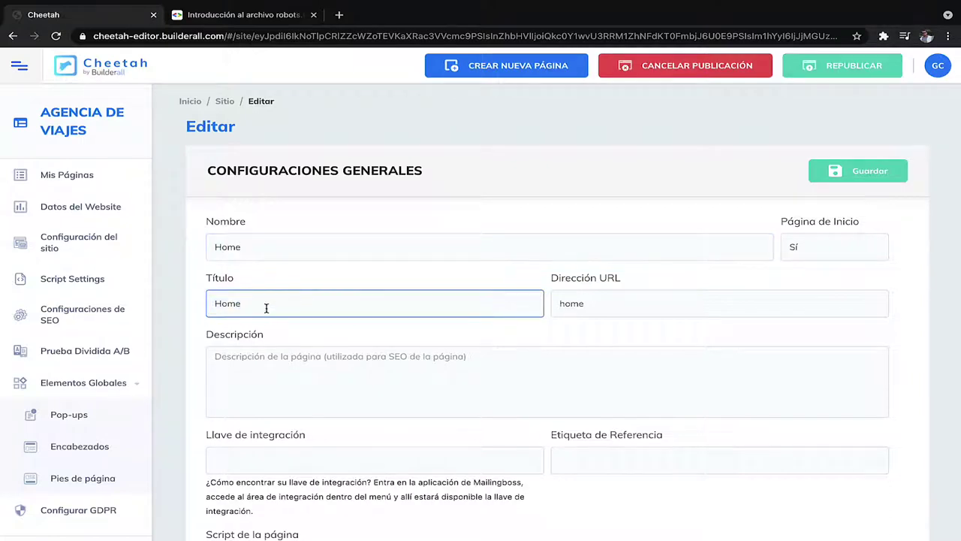
pyautogui.moveTo(266, 307); pyautogui.dragTo(203, 312)
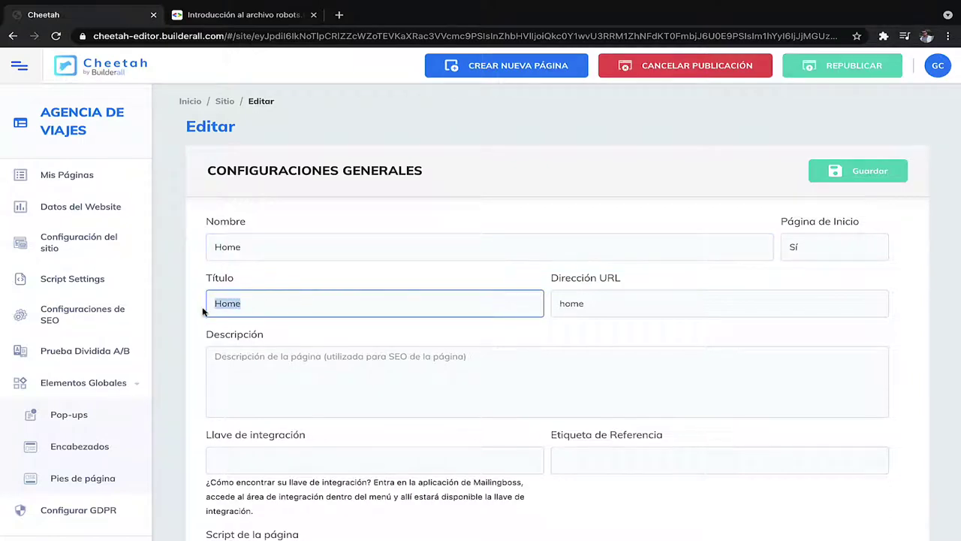
pyautogui.click(261, 368)
pyautogui.scroll(-2, 367, 384)
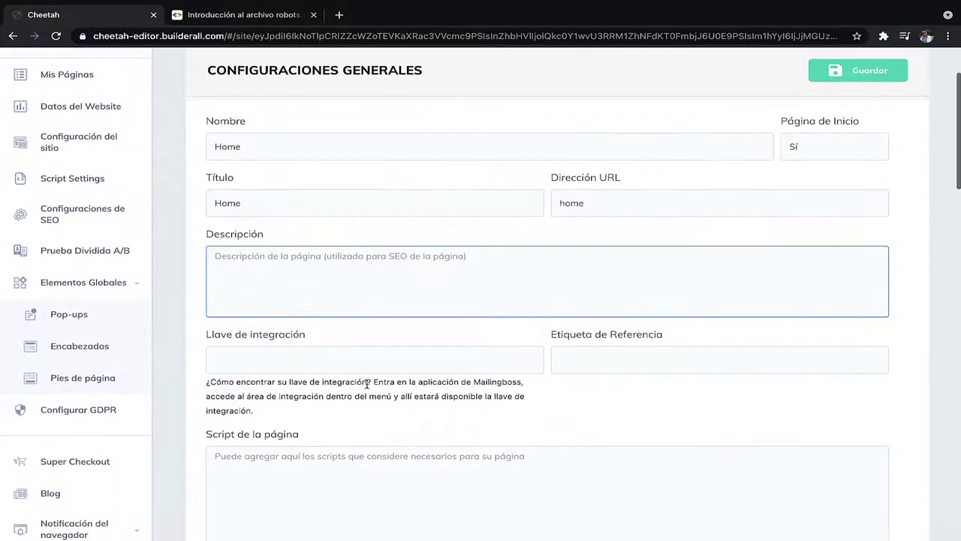
pyautogui.scroll(-1, 350, 310)
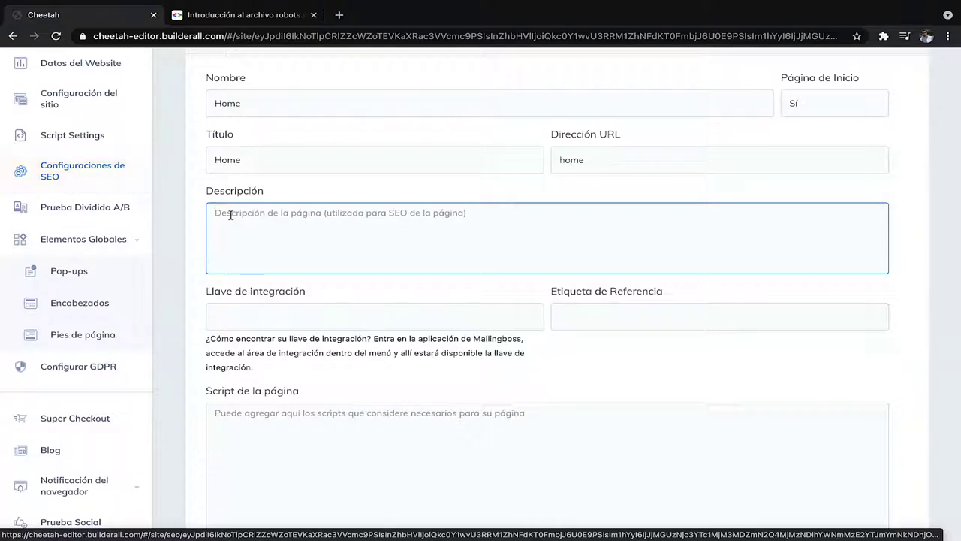
pyautogui.scroll(3, 300, 235)
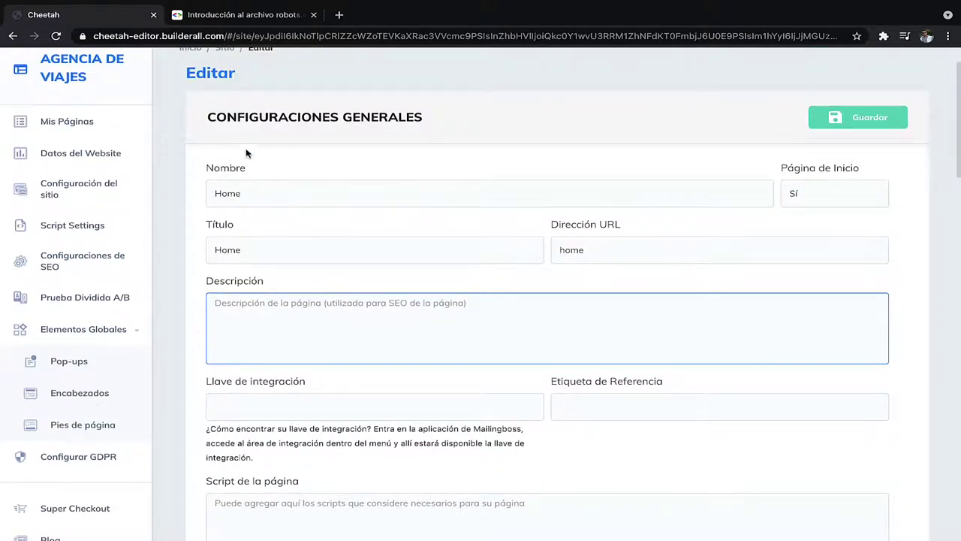
pyautogui.scroll(-5, 251, 365)
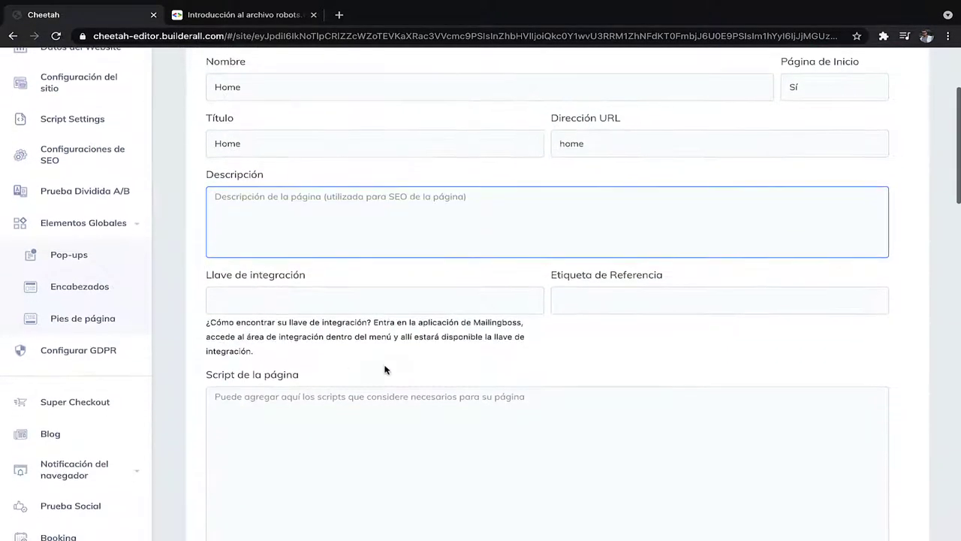
# Examine the Palabras clave and Metatag fields in the SEO section of the Home page's settings.
pyautogui.scroll(-5, 385, 366)
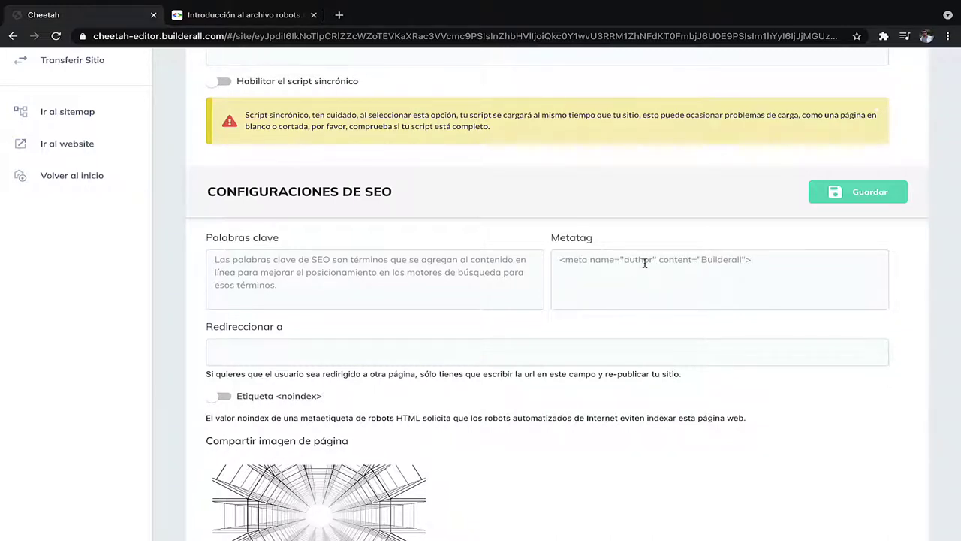
pyautogui.click(717, 262)
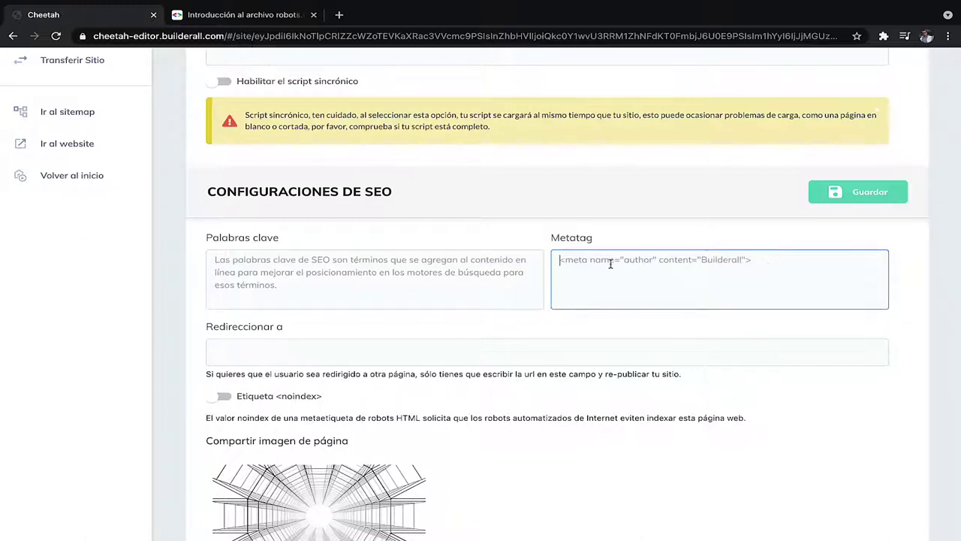
pyautogui.click(297, 282)
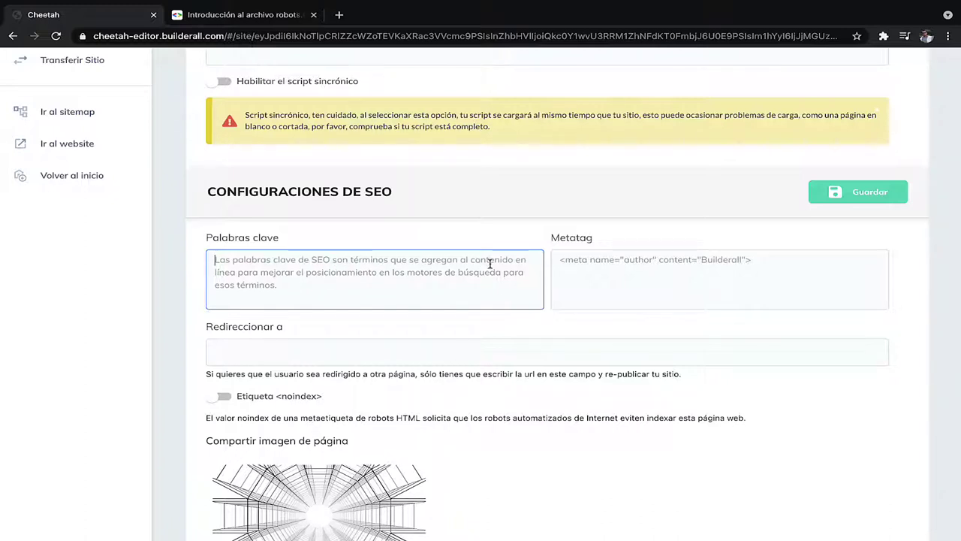
pyautogui.click(277, 282)
pyautogui.scroll(9, 253, 197)
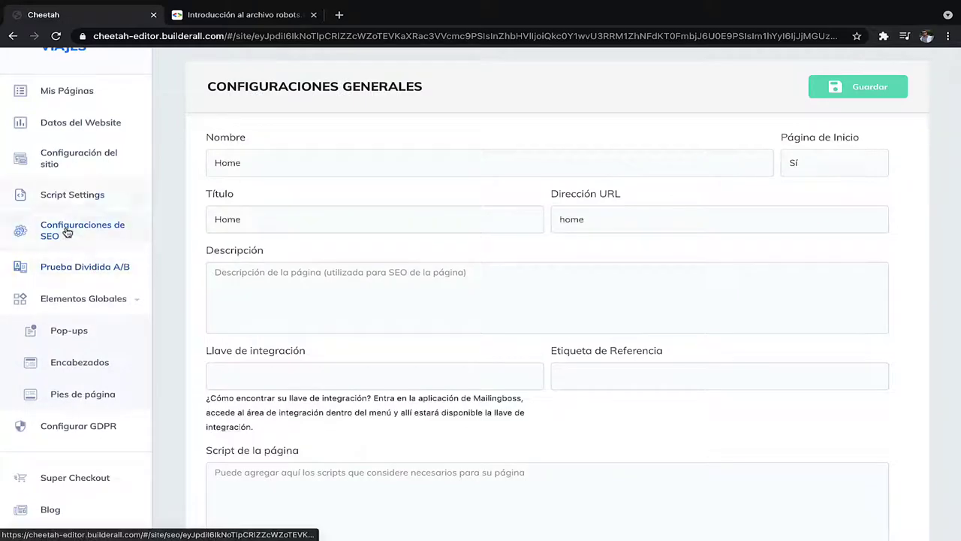
# View the site-wide SEO settings again, and reopen the Home page's settings to look at the "Etiqueta <noindex>" option in the SEO section.
pyautogui.click(91, 235)
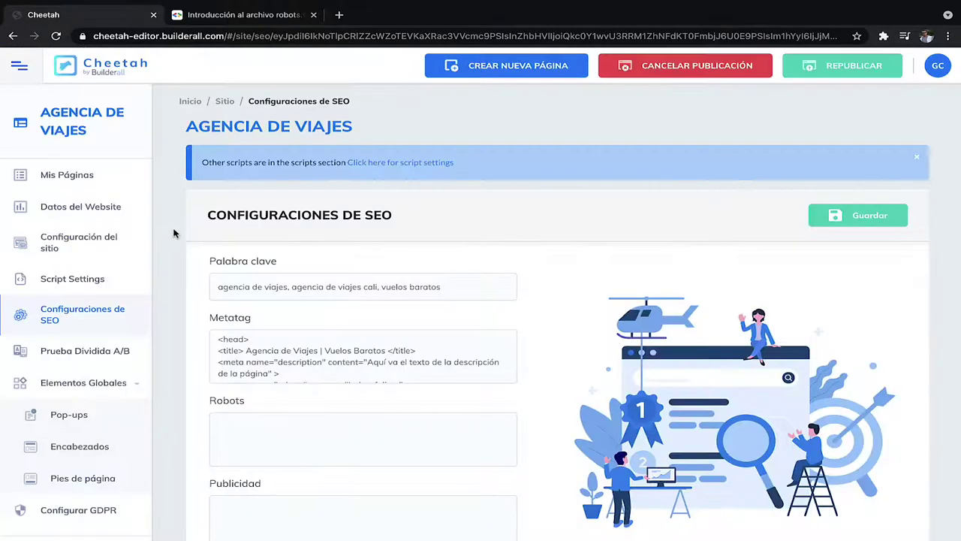
pyautogui.click(66, 175)
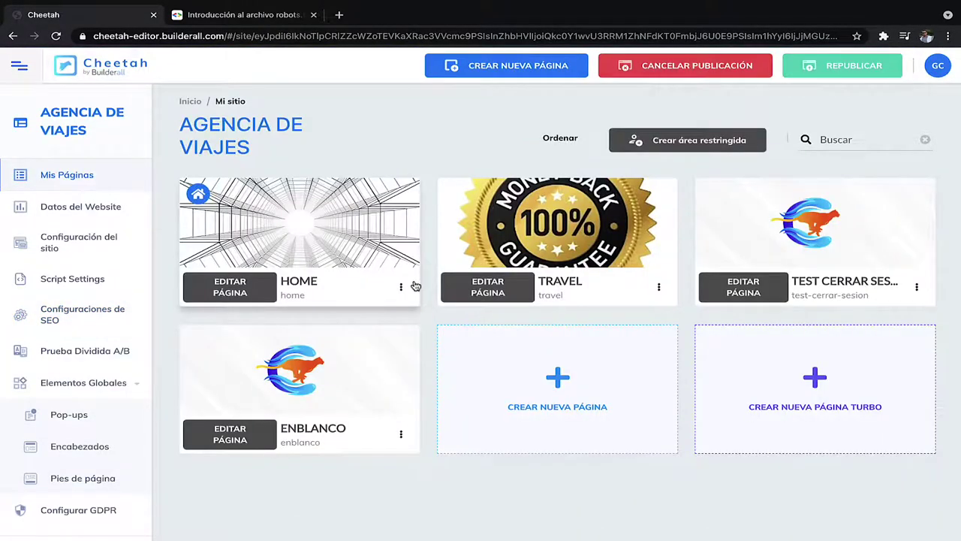
pyautogui.click(401, 287)
pyautogui.click(387, 322)
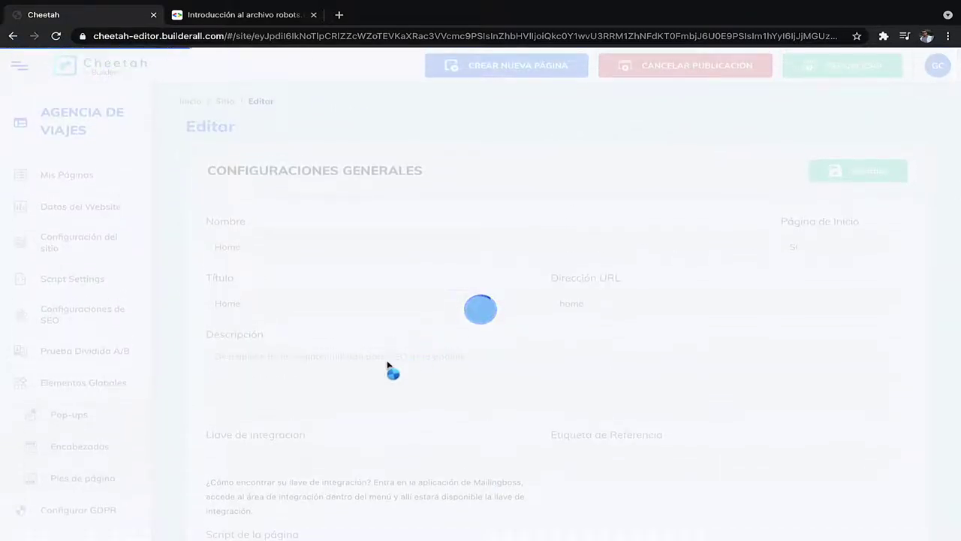
pyautogui.scroll(-5, 353, 350)
pyautogui.scroll(-5, 351, 346)
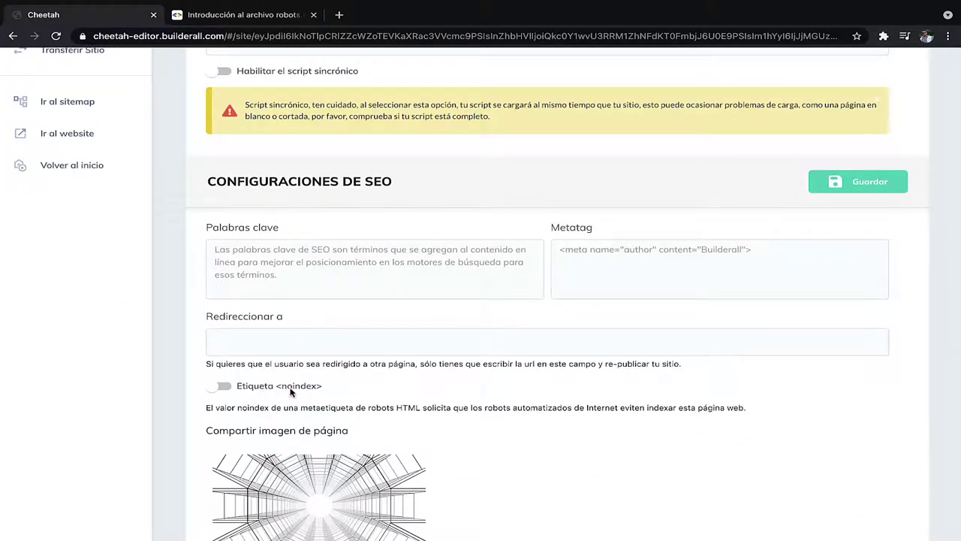
# Switch the Home page's "Etiqueta <noindex>" option on and back off, and return to the site's page list.
pyautogui.click(224, 387)
pyautogui.click(223, 387)
pyautogui.scroll(10, 318, 363)
pyautogui.click(79, 134)
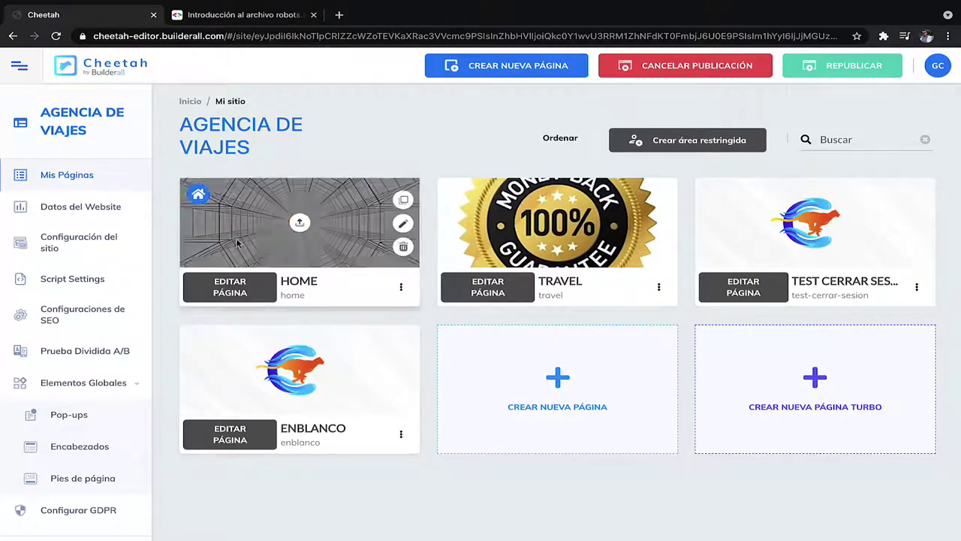
# Open the site-wide SEO settings and look at the terms in the Palabra clave field.
pyautogui.click(52, 246)
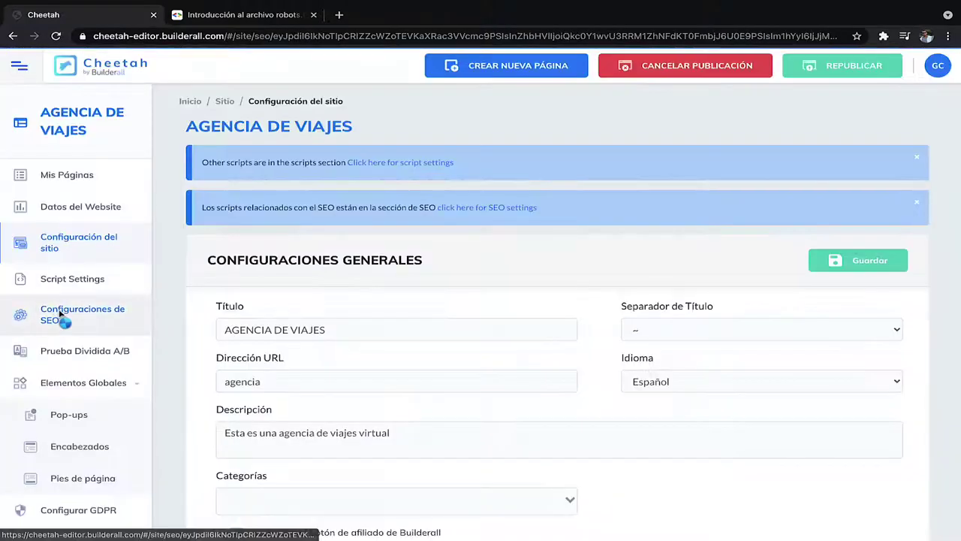
pyautogui.click(61, 314)
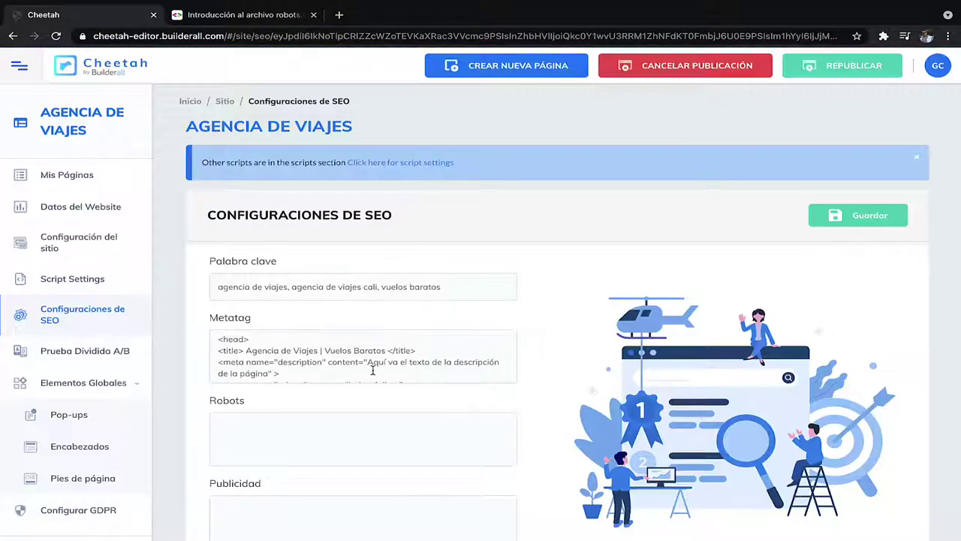
pyautogui.click(285, 289)
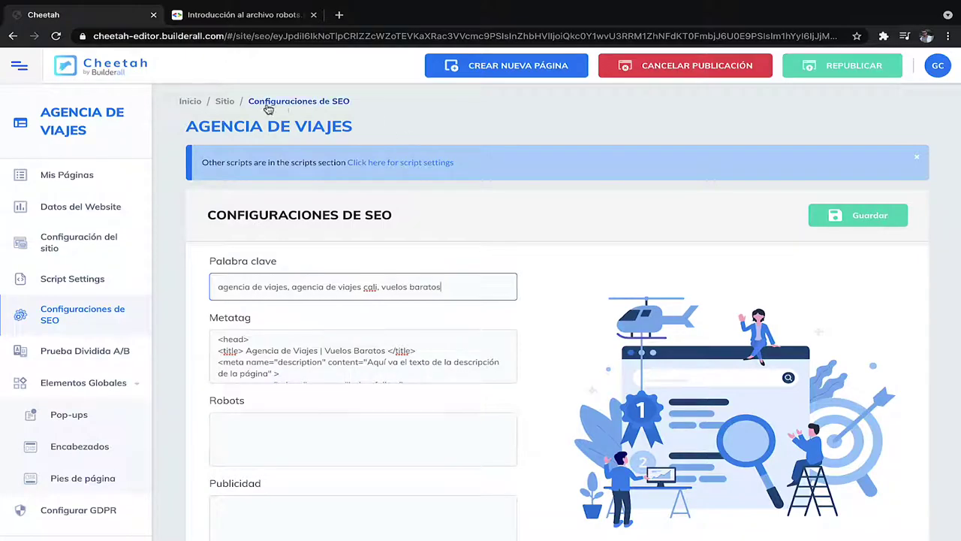
# Load google.com in a new browser tab and search for "agencia de viajes".
pyautogui.click(339, 15)
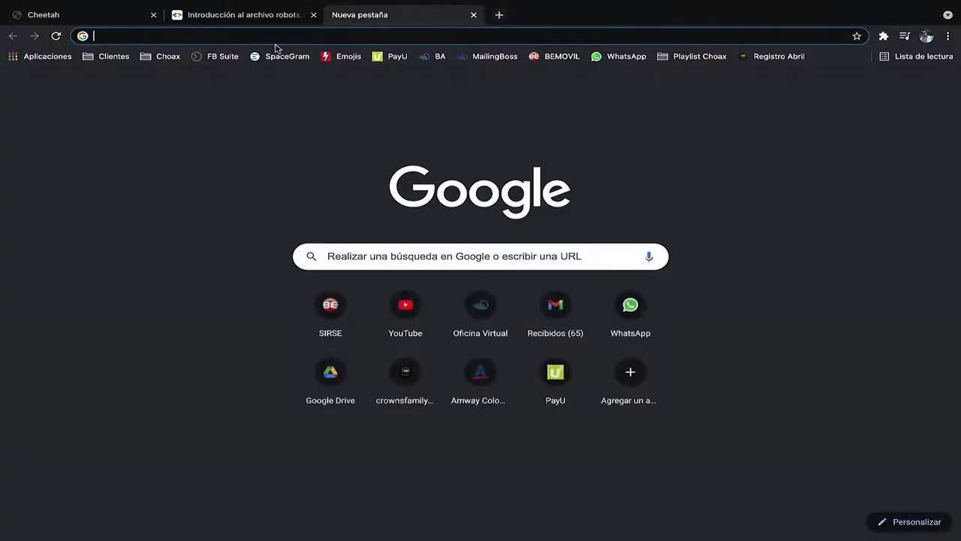
pyautogui.write('google.co')
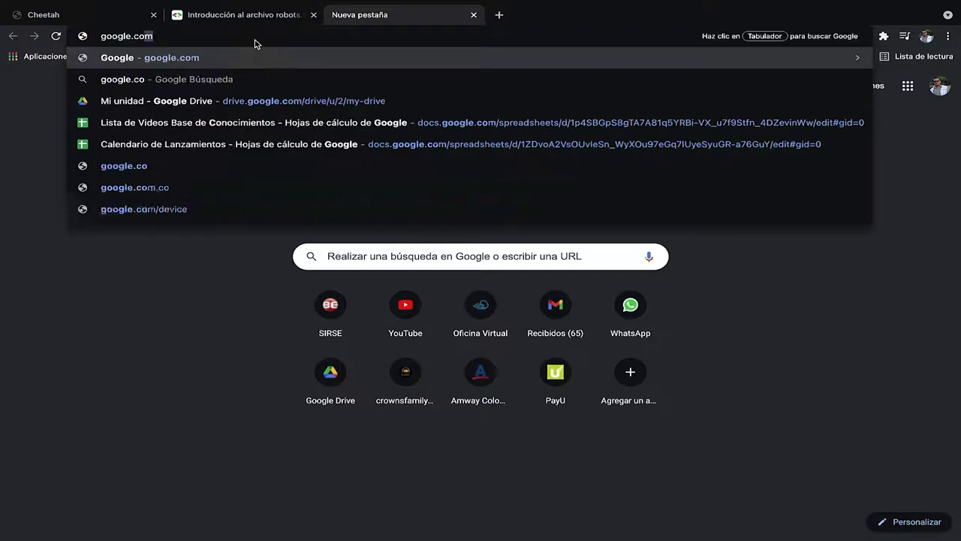
pyautogui.press('Return')
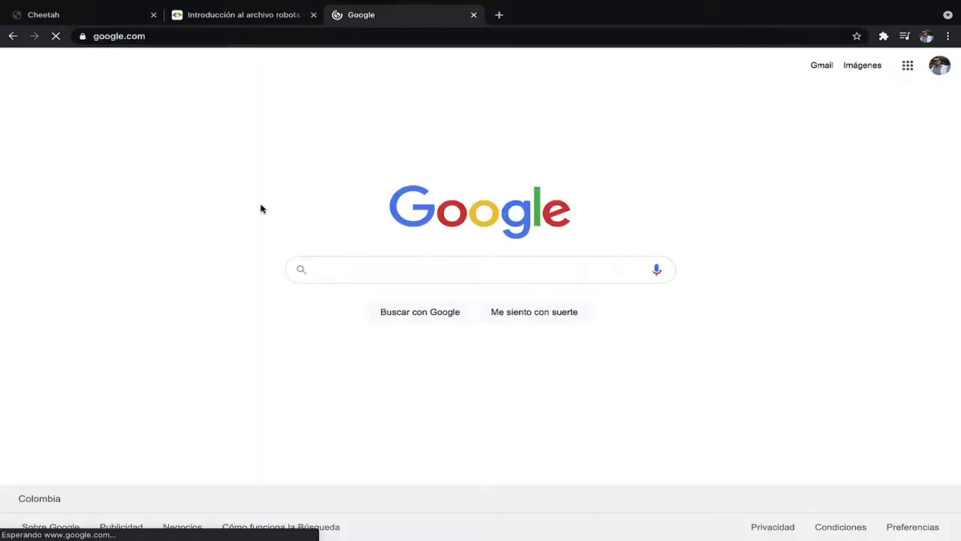
pyautogui.write('age')
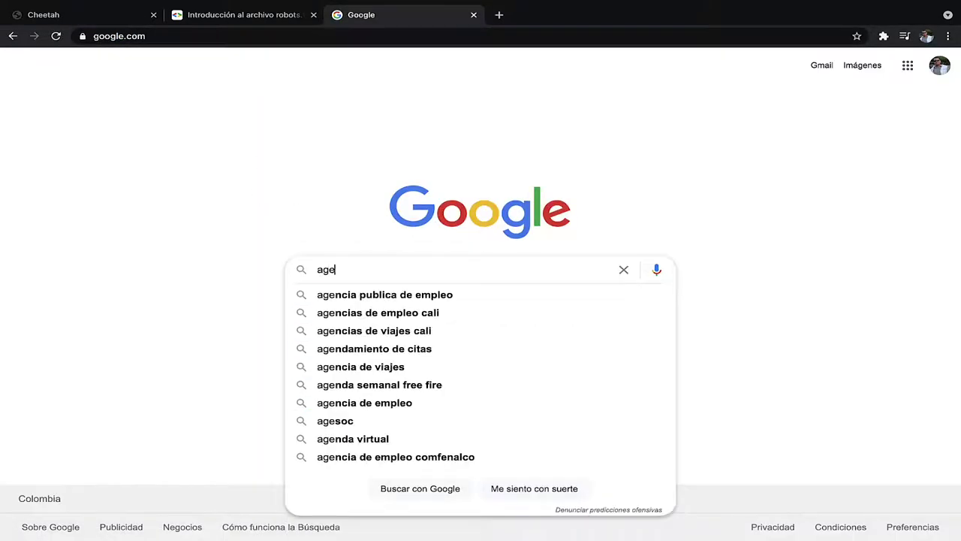
pyautogui.write('ncia de viajes')
pyautogui.press('Return')
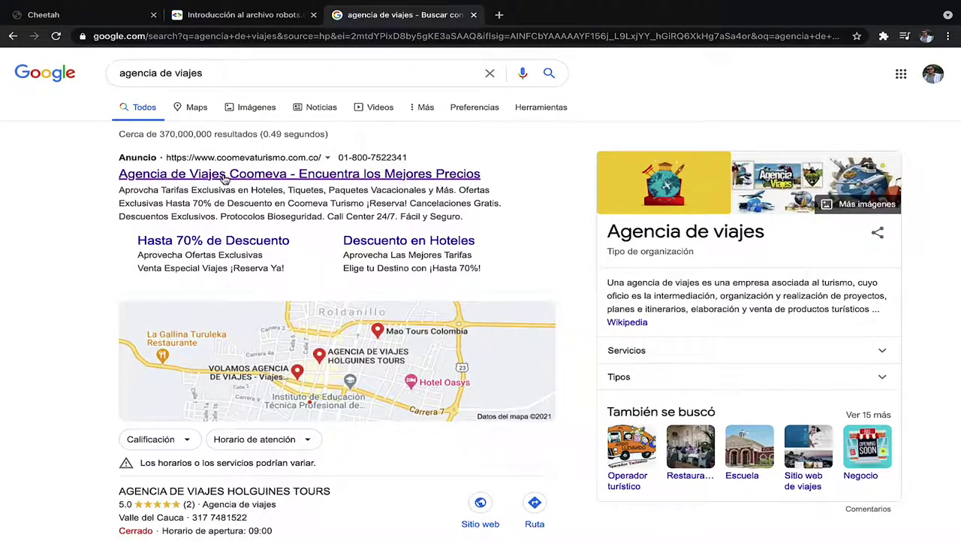
# Open the sponsored Agencia de Viajes Coomeva result and examine the content of its home page down to the footer.
pyautogui.click(181, 175)
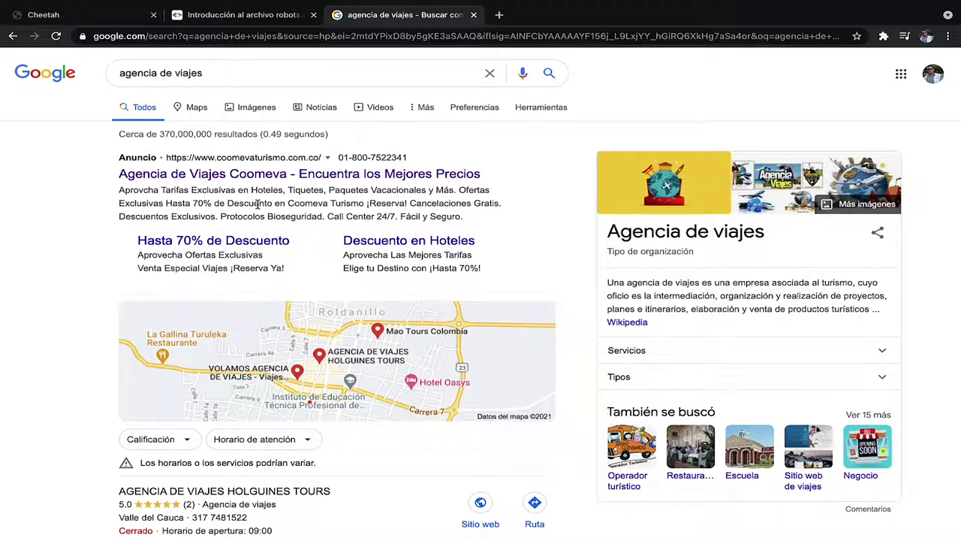
pyautogui.click(295, 175)
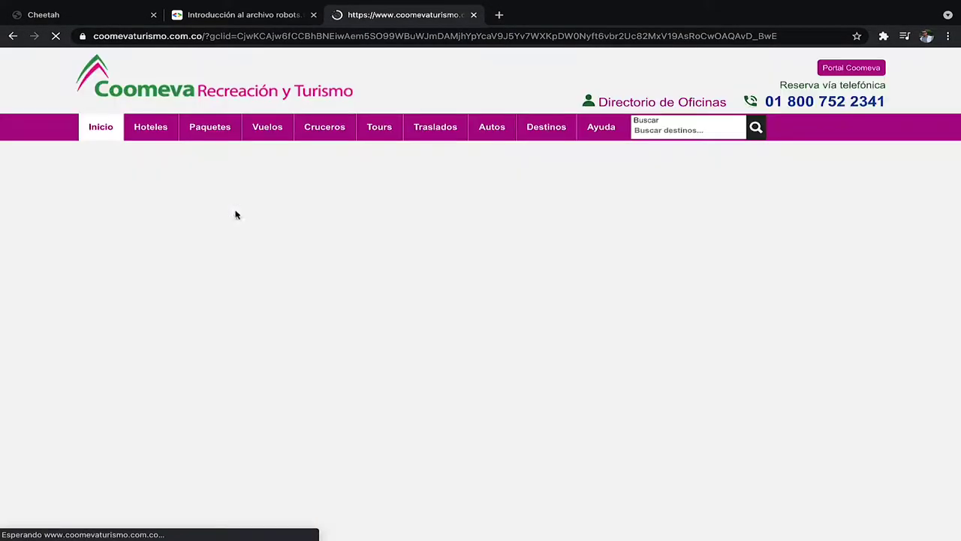
pyautogui.scroll(-4, 368, 332)
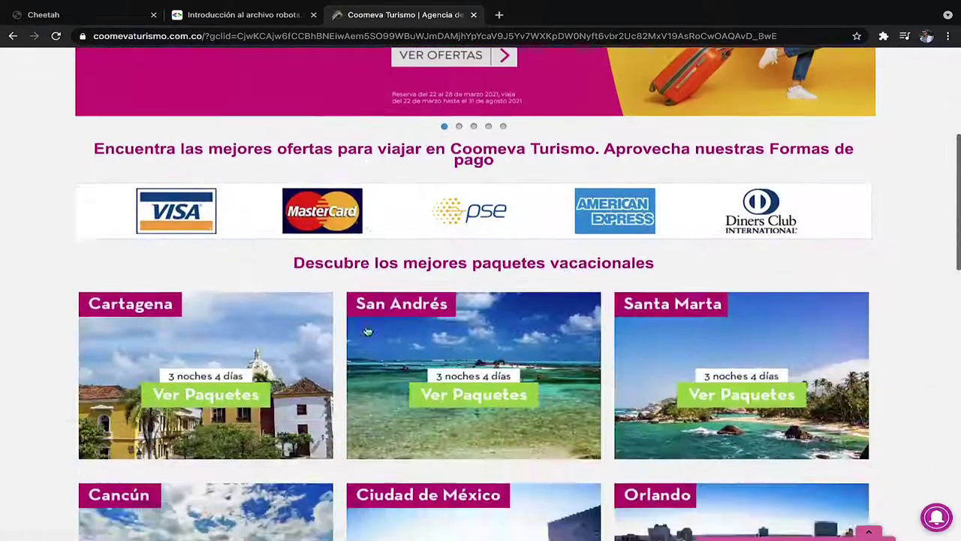
pyautogui.scroll(-10, 368, 331)
pyautogui.scroll(10, 368, 331)
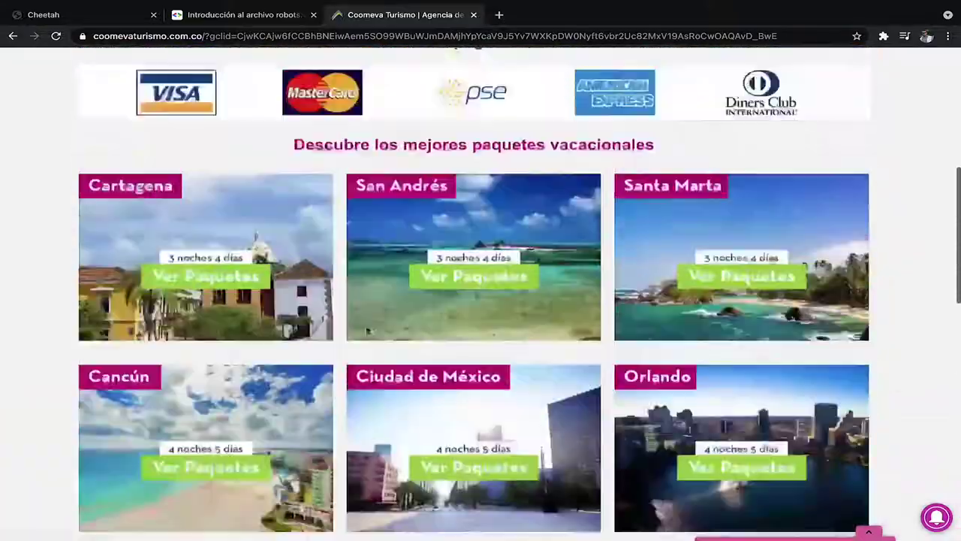
pyautogui.scroll(4, 368, 331)
pyautogui.scroll(-10, 368, 331)
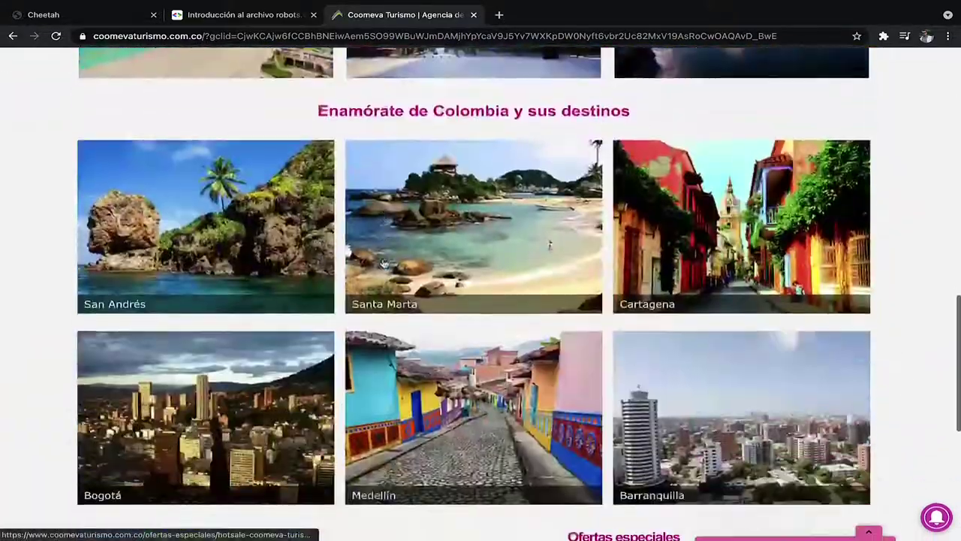
pyautogui.scroll(-6, 384, 263)
pyautogui.scroll(1, 386, 262)
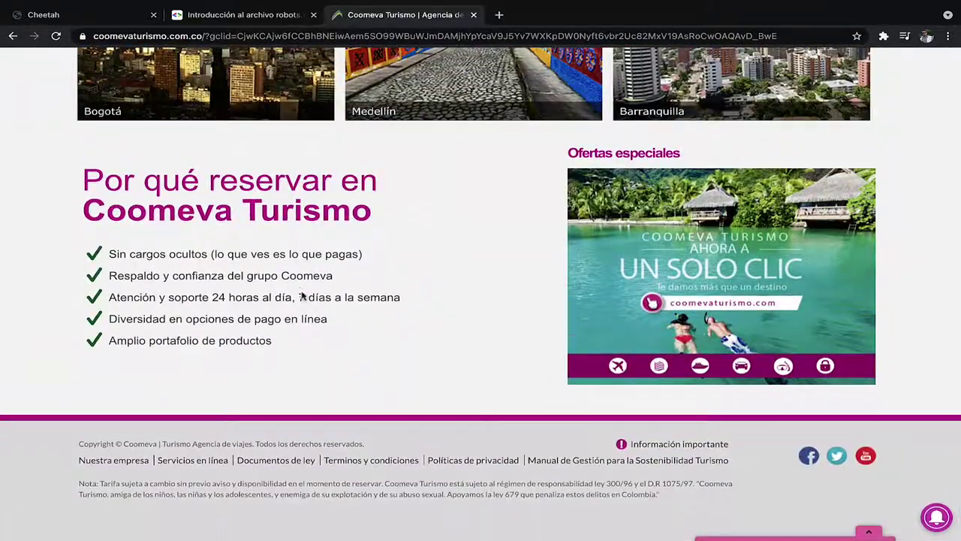
pyautogui.scroll(15, 391, 297)
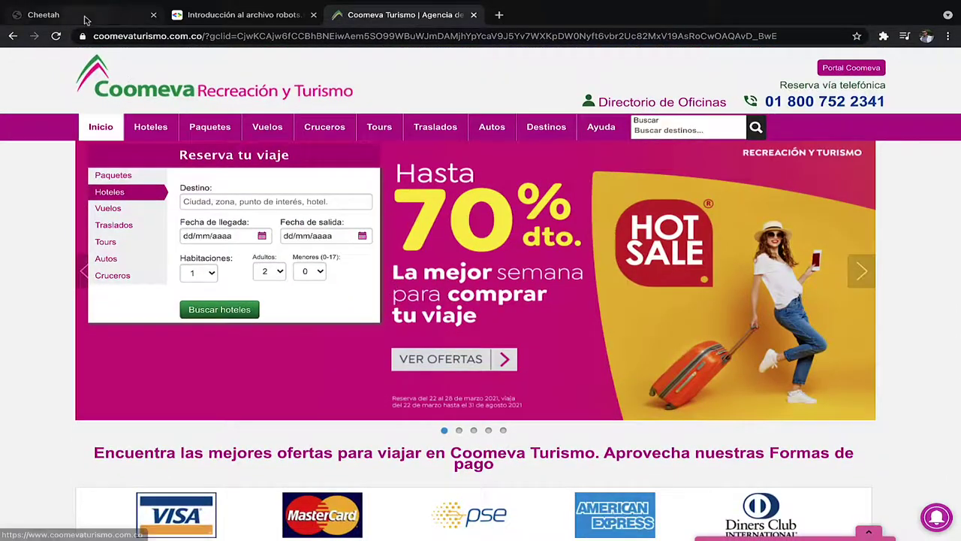
# Switch back to Cheetah and compare the Palabra clave terms with the title, description and robots tags in the Metatag code.
pyautogui.click(53, 15)
pyautogui.click(290, 373)
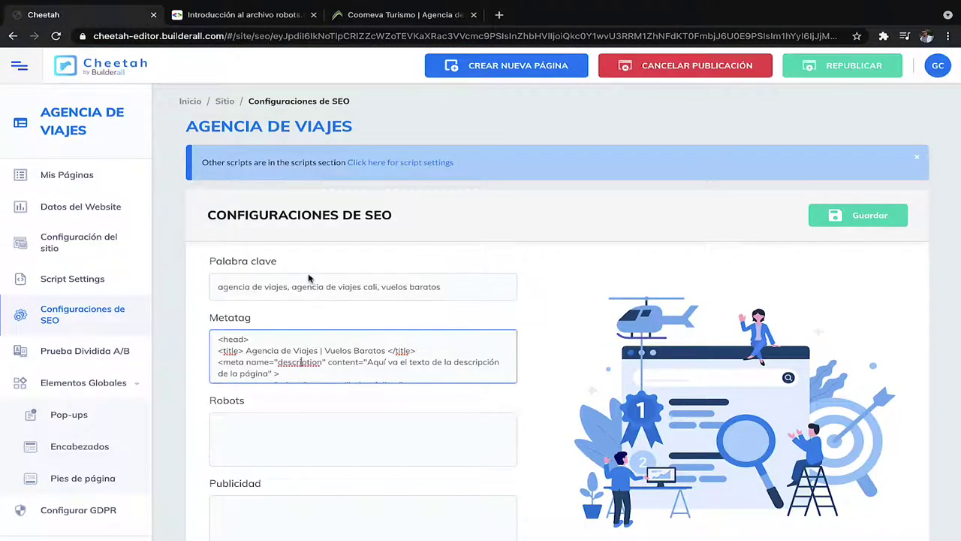
pyautogui.click(301, 289)
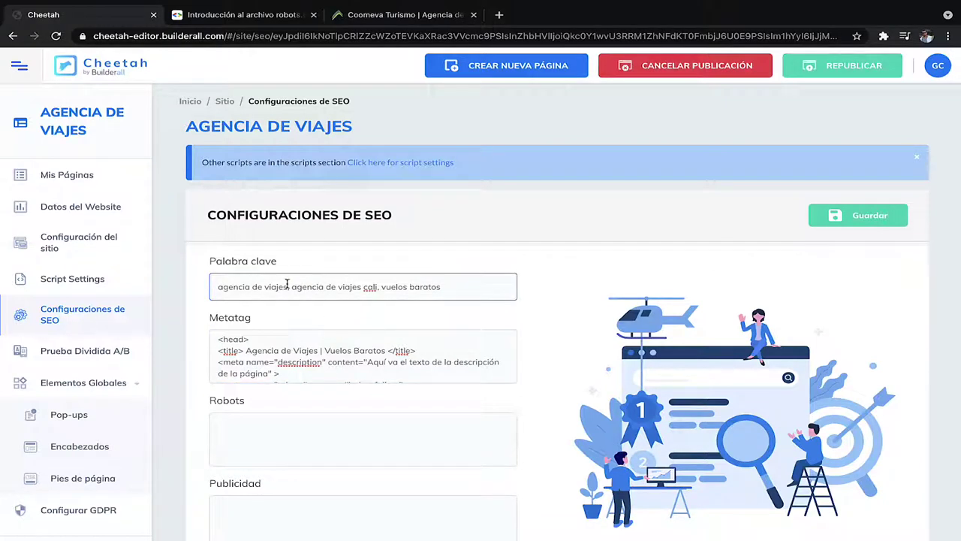
pyautogui.tripleClick(254, 286)
pyautogui.click(248, 351)
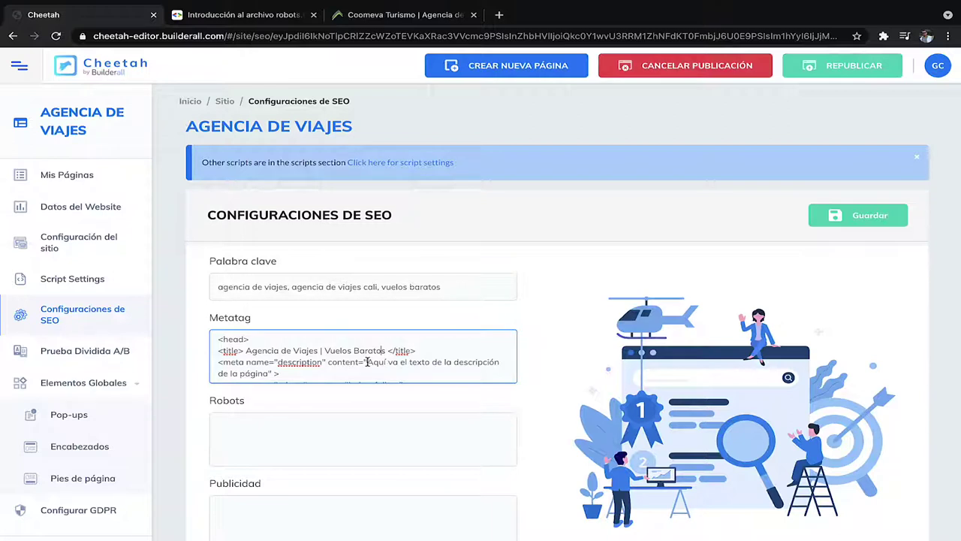
pyautogui.moveTo(369, 364); pyautogui.dragTo(270, 356)
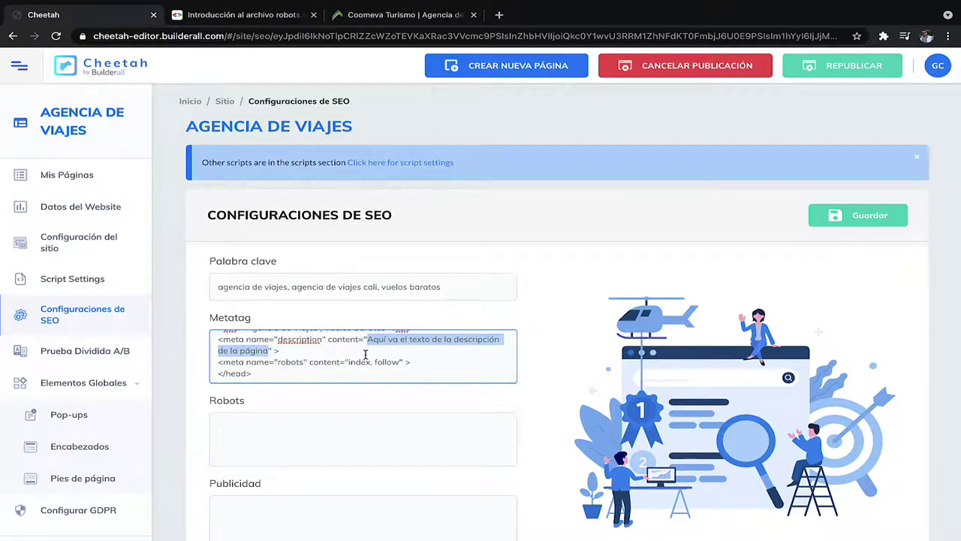
pyautogui.tripleClick(293, 285)
pyautogui.click(300, 347)
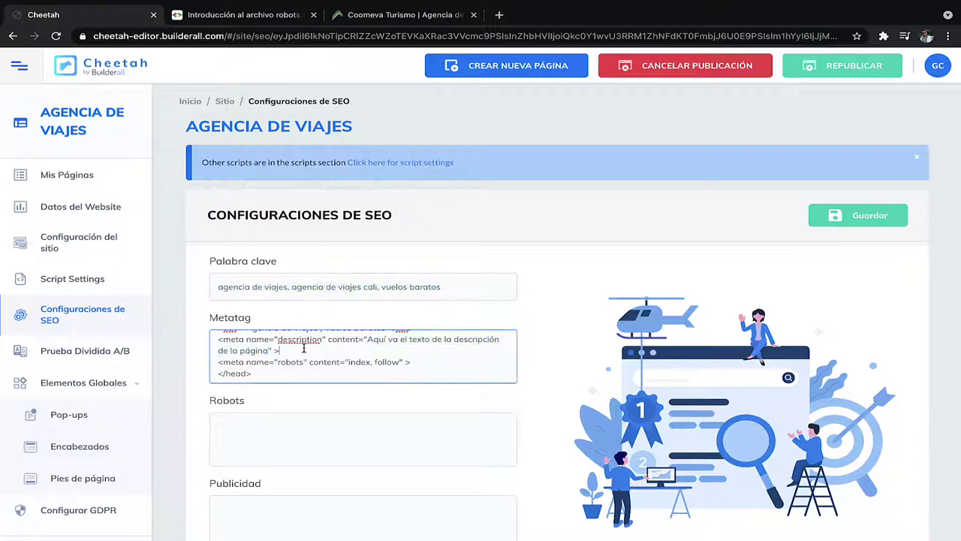
pyautogui.scroll(2, 303, 347)
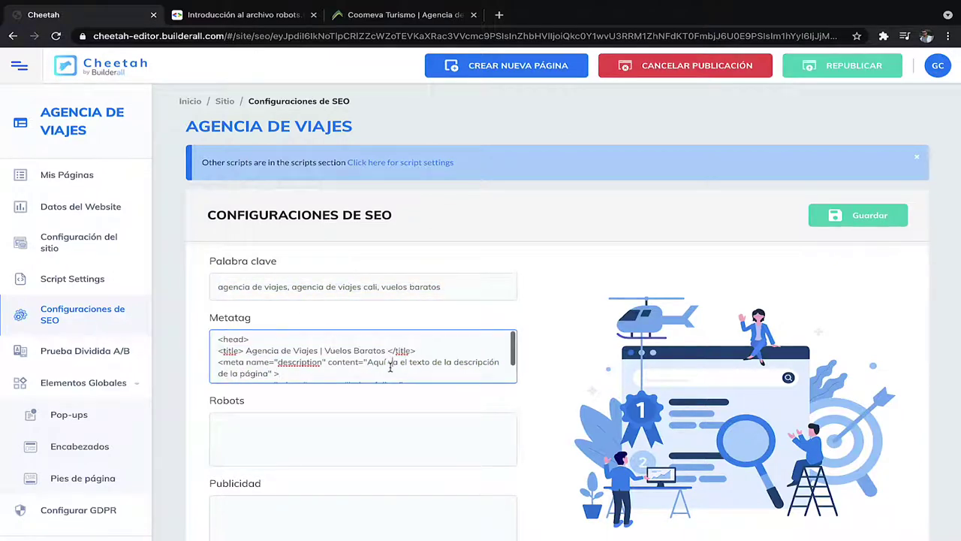